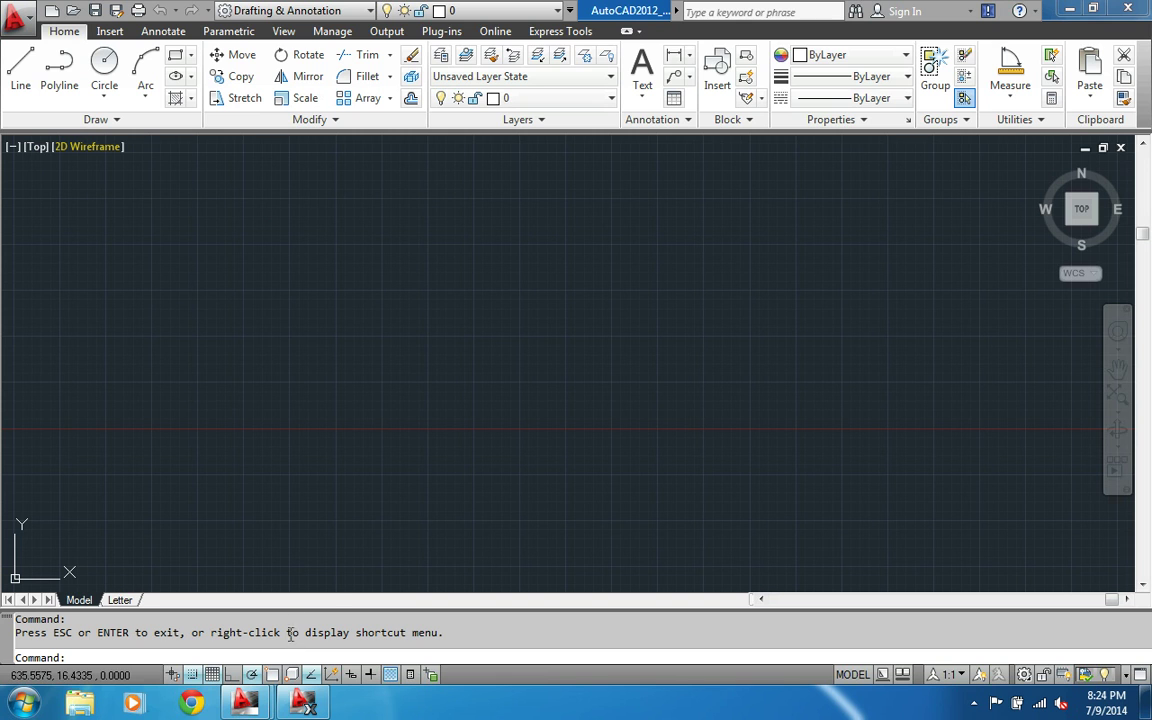
Toggle Snap Mode and leave it off so that points can be placed freely
left_click(1127, 309)
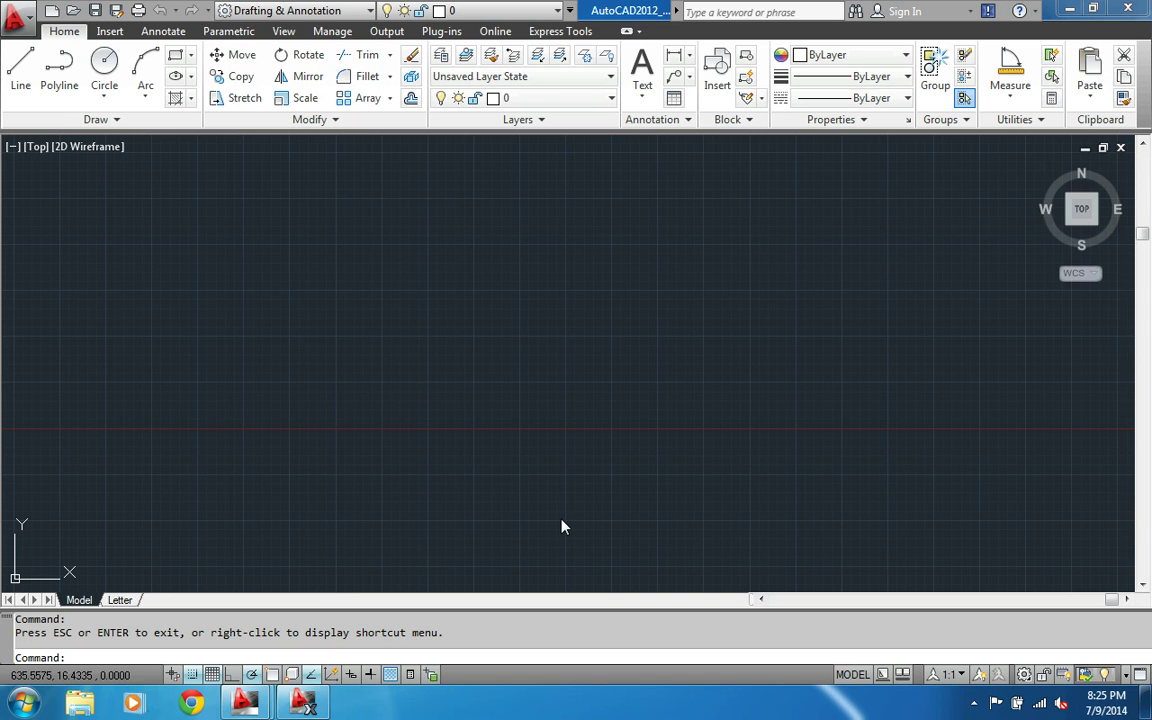
left_click(192, 675)
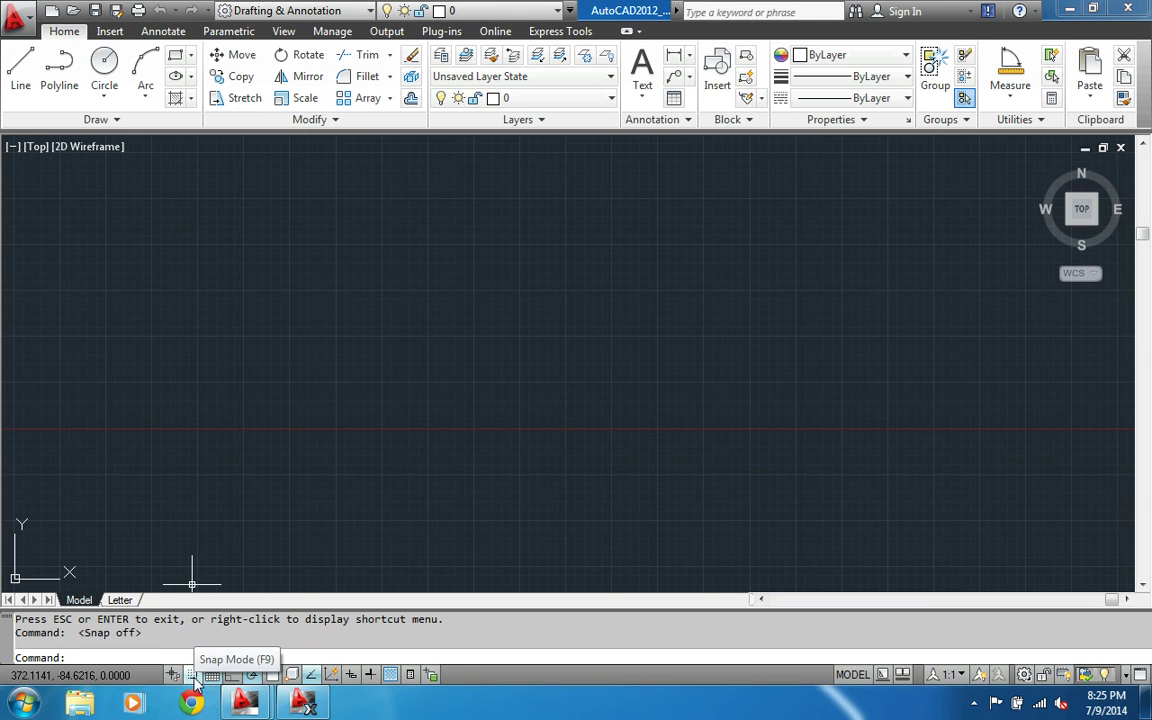
left_click(192, 675)
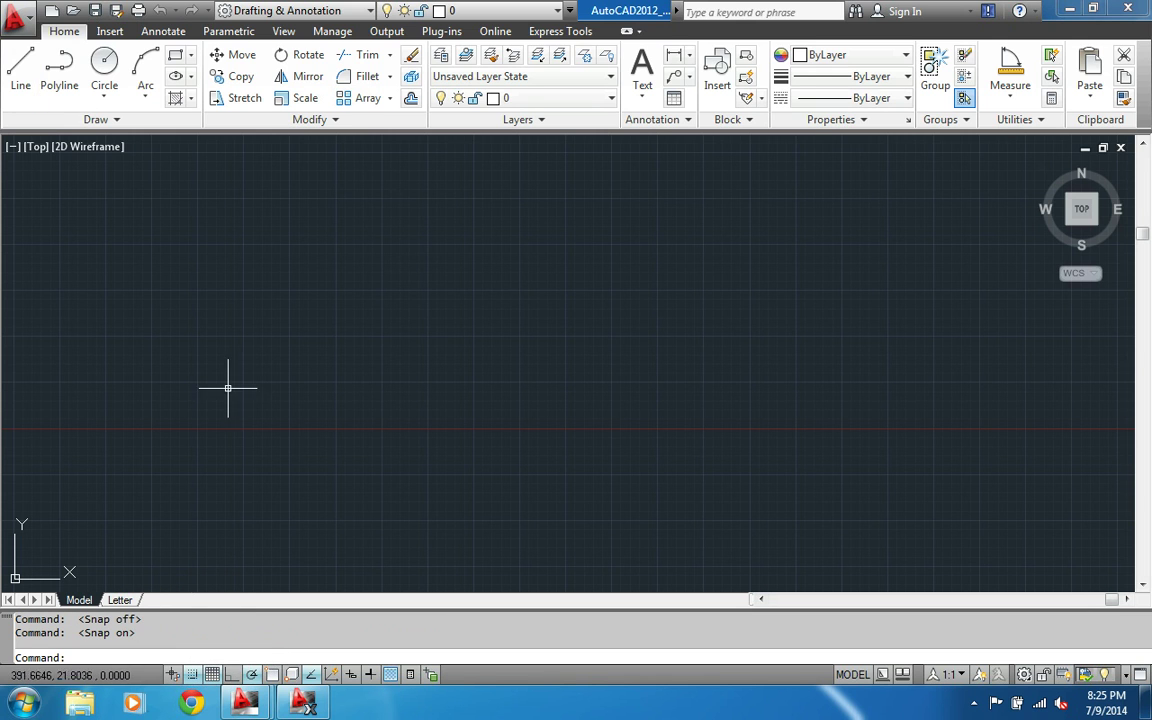
left_click(193, 675)
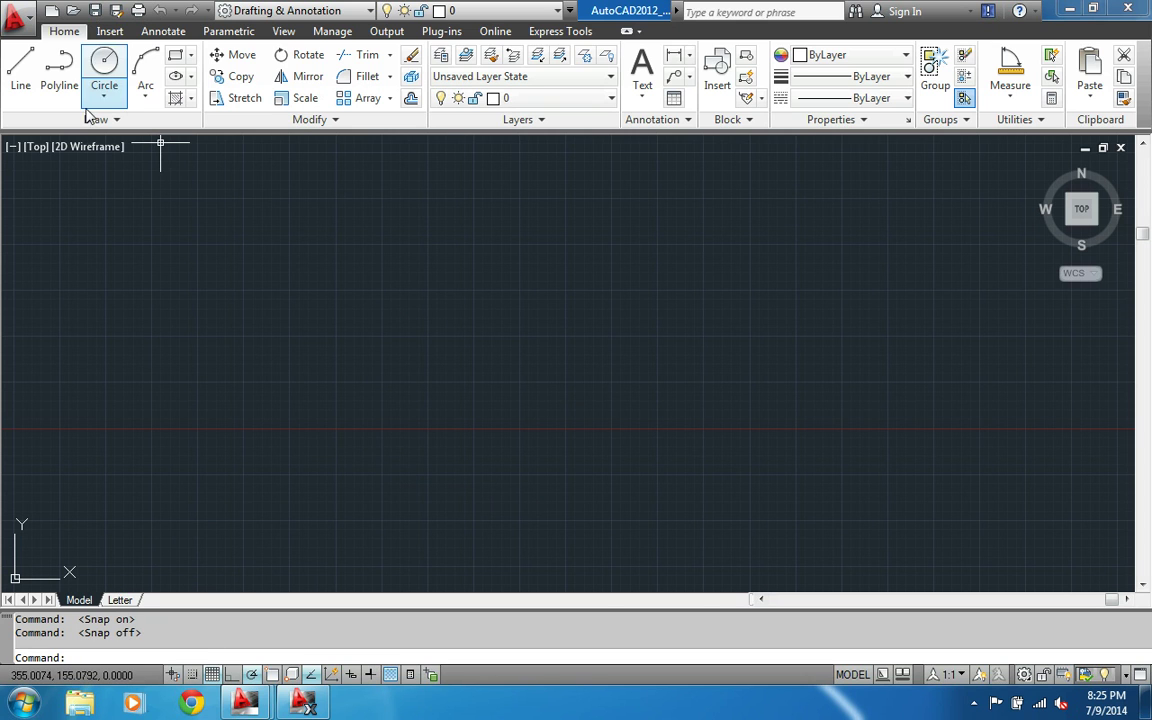
Start a freehand zigzag line with two connected segments, the first sloping down and the second doubling back above it
left_click(20, 88)
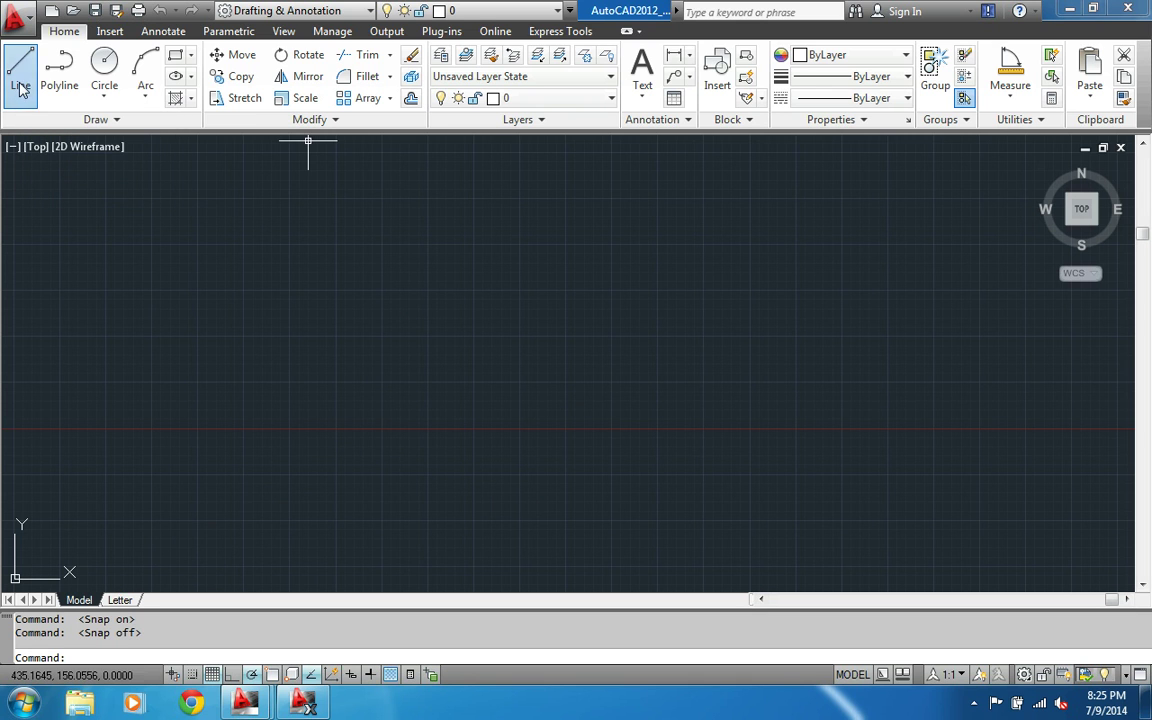
left_click(190, 266)
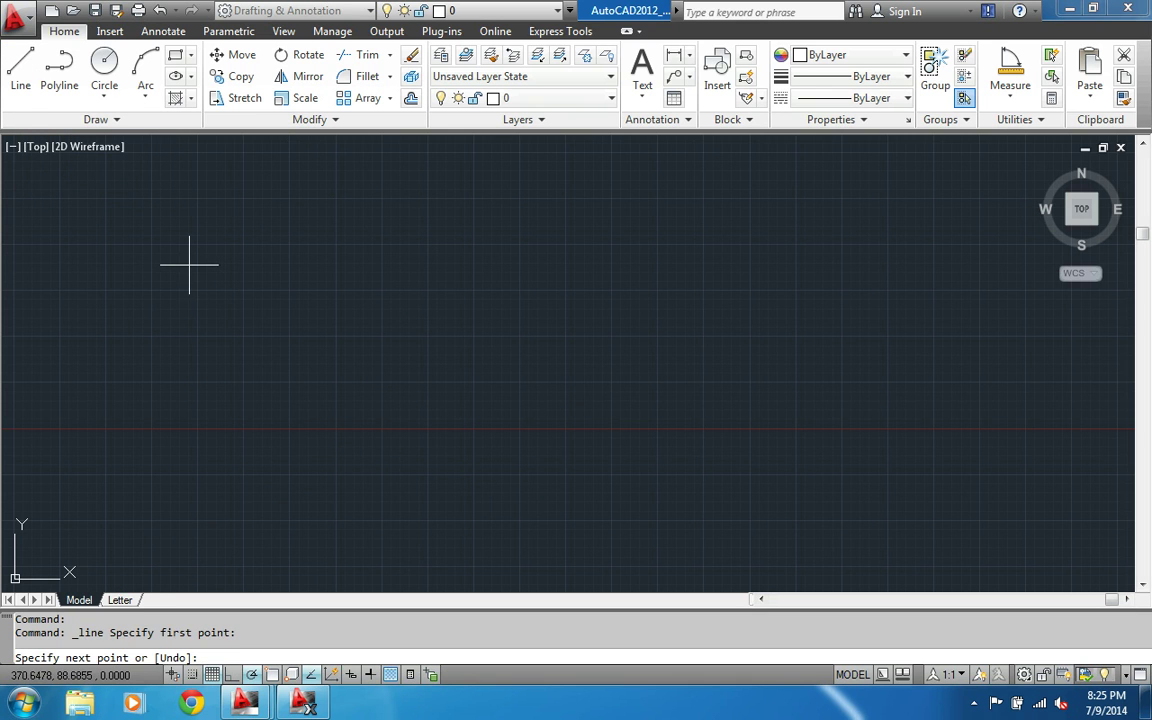
left_click(452, 334)
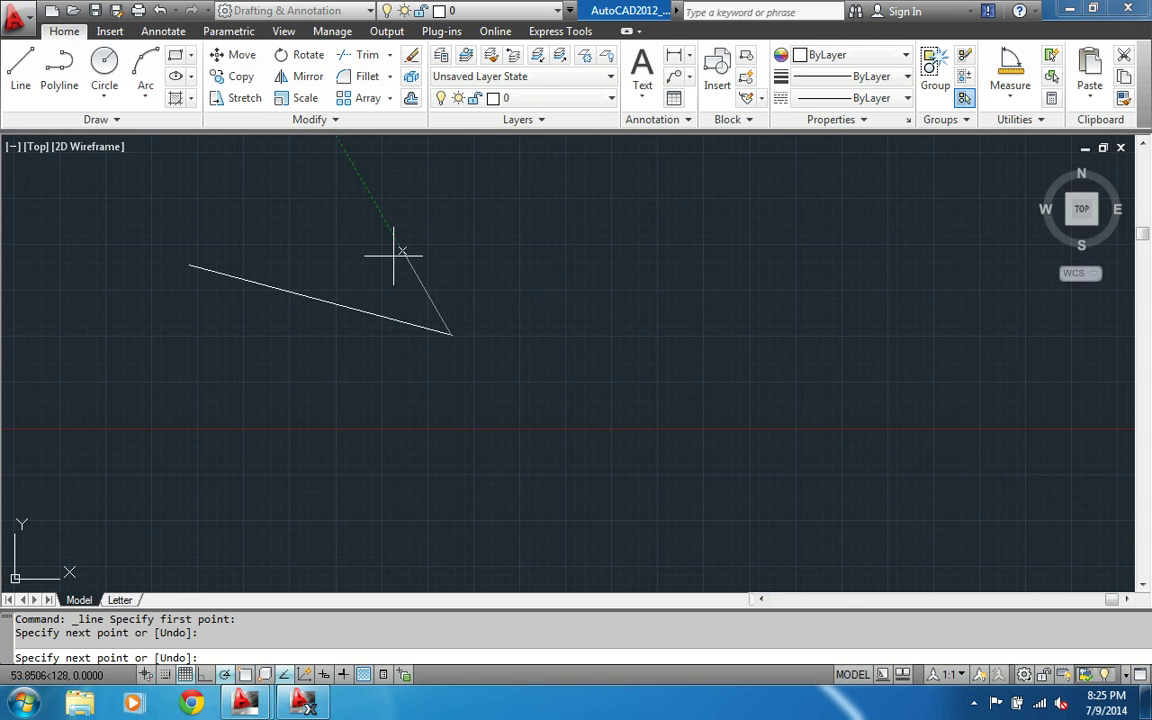
left_click(359, 268)
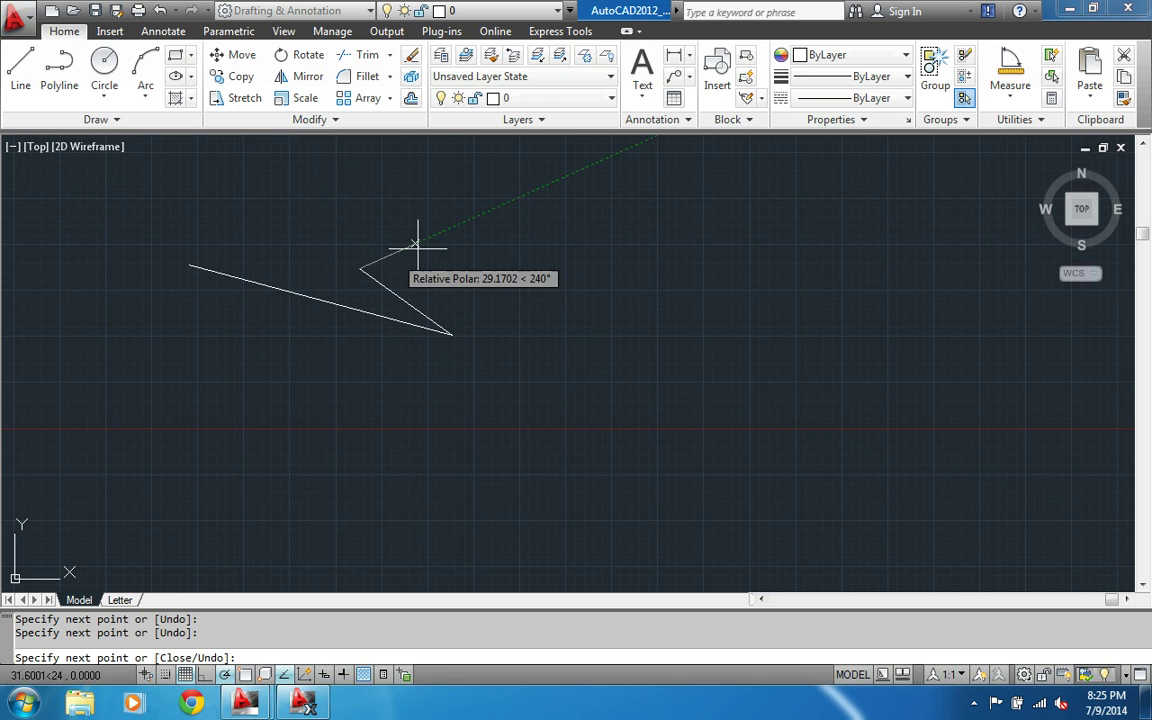
Turn off Object Snap Tracking and Polar Tracking while keeping the zigzag line in progress
scroll(335, 270, "up", 4)
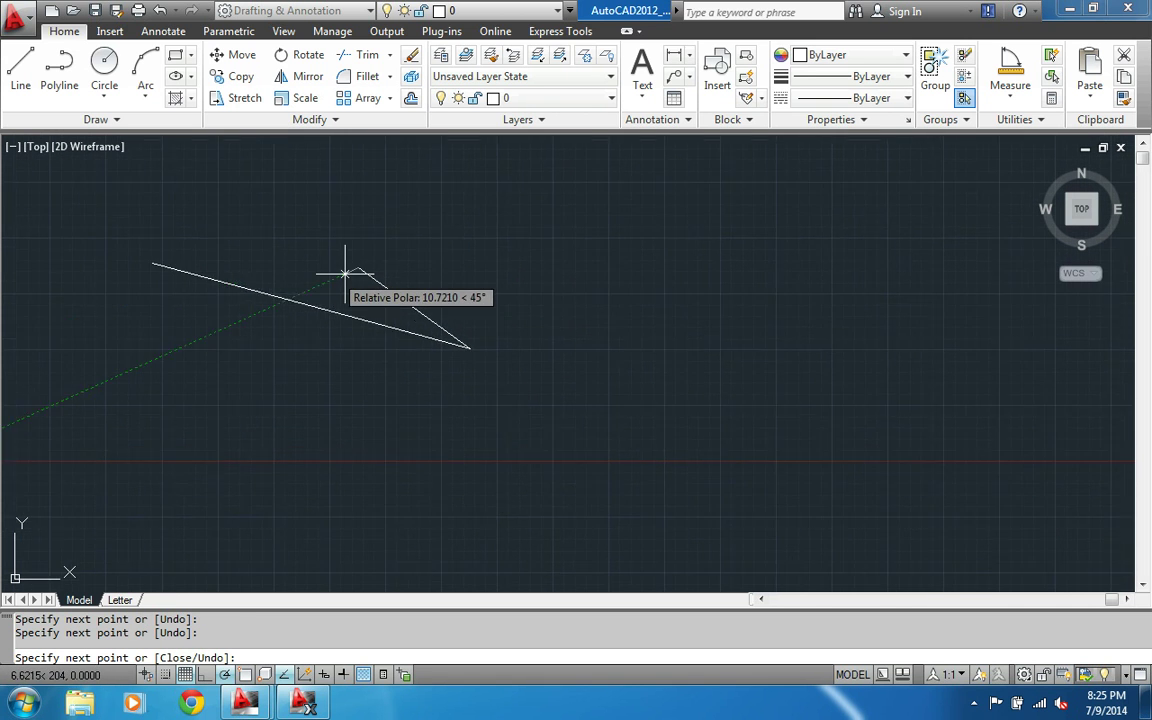
scroll(360, 265, "up", 3)
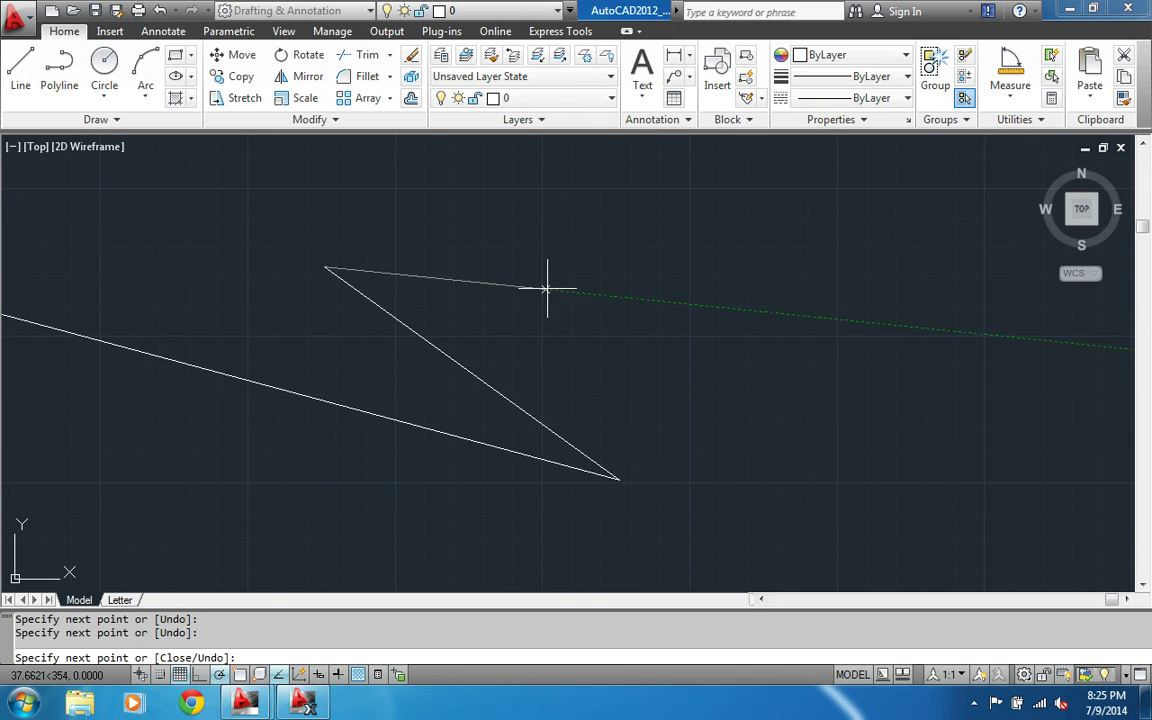
left_click(279, 674)
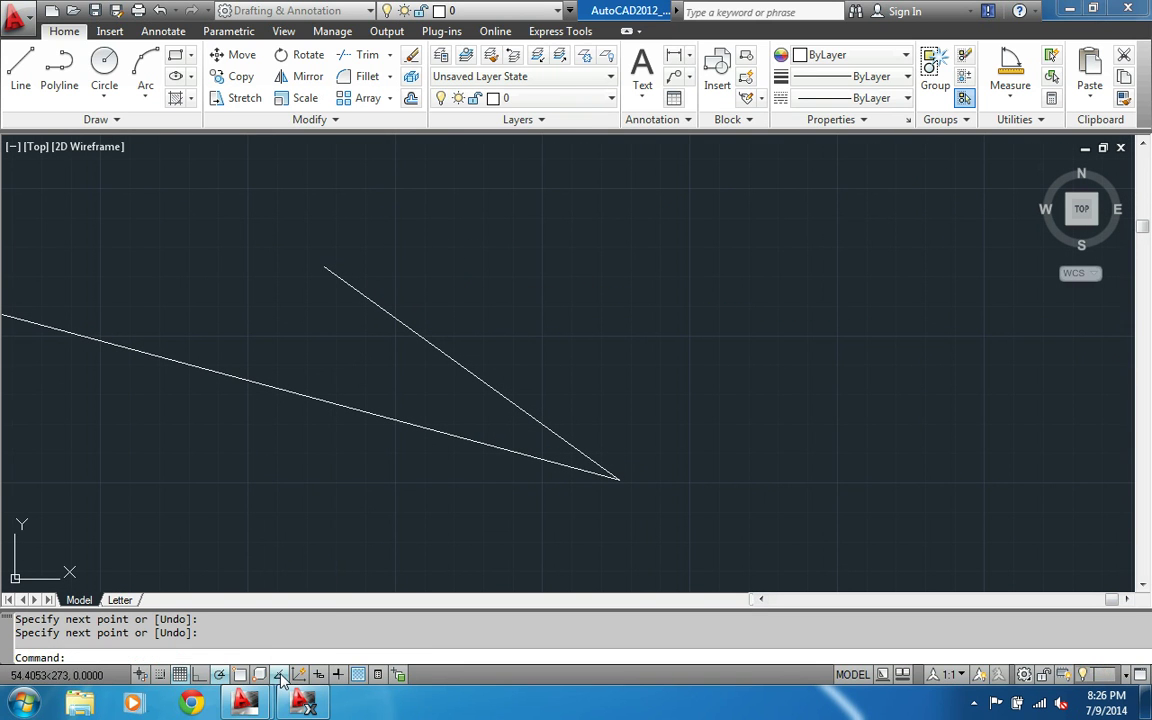
left_click(219, 674)
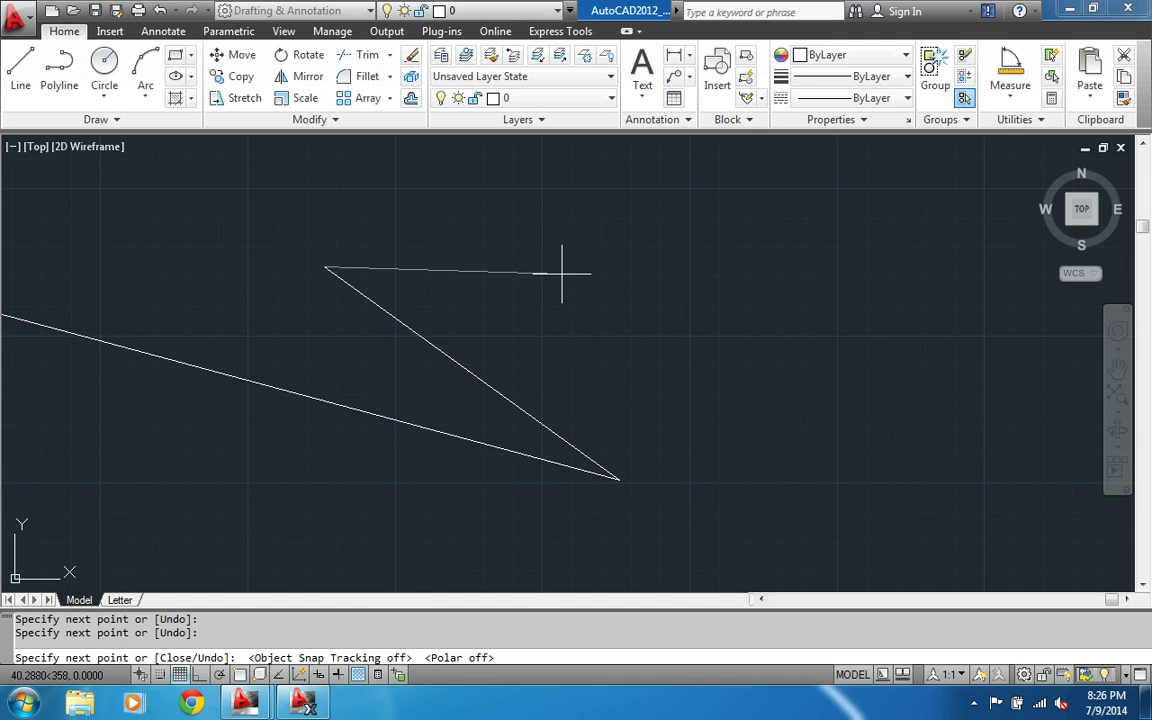
Extend the zigzag with six more freehand segments at arbitrary angles, crossing back over the earlier segments
left_click(628, 222)
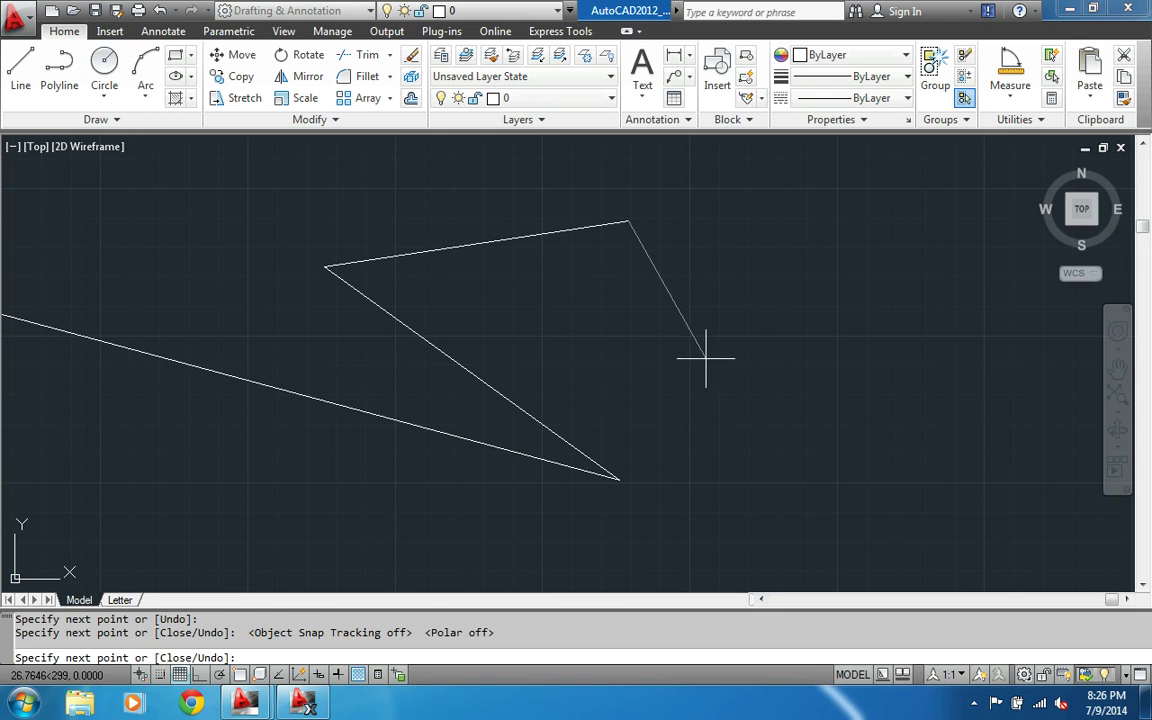
left_click(646, 374)
left_click(830, 286)
left_click(764, 480)
left_click(561, 358)
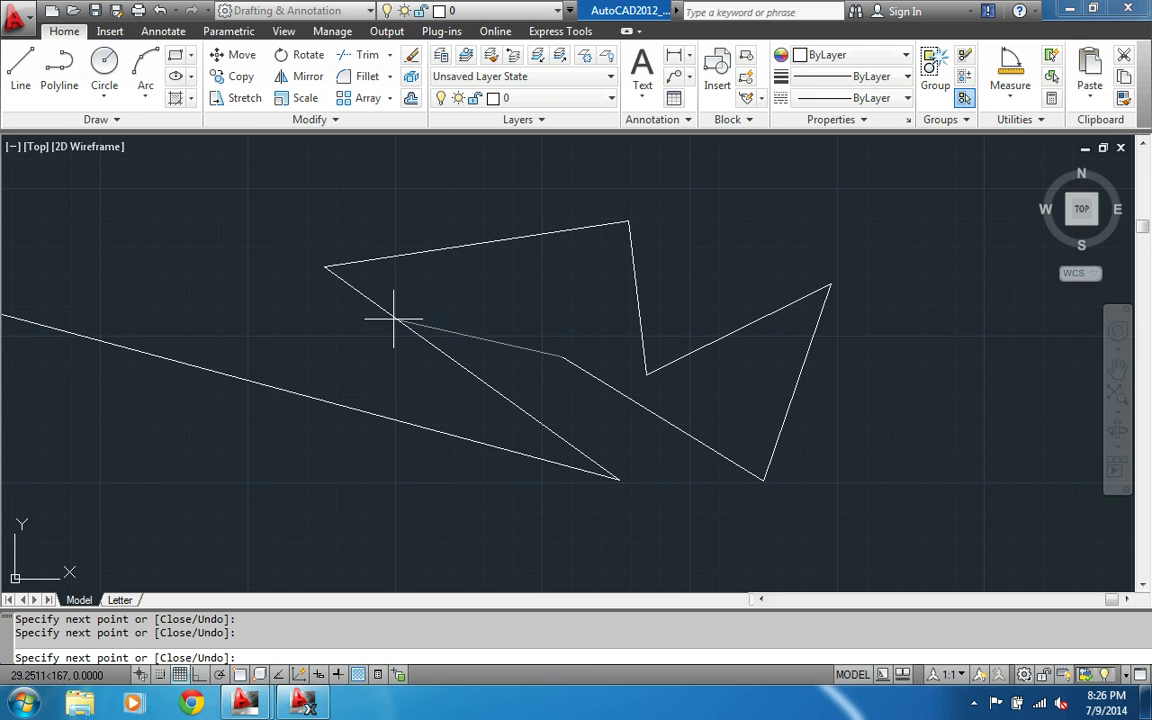
left_click(275, 350)
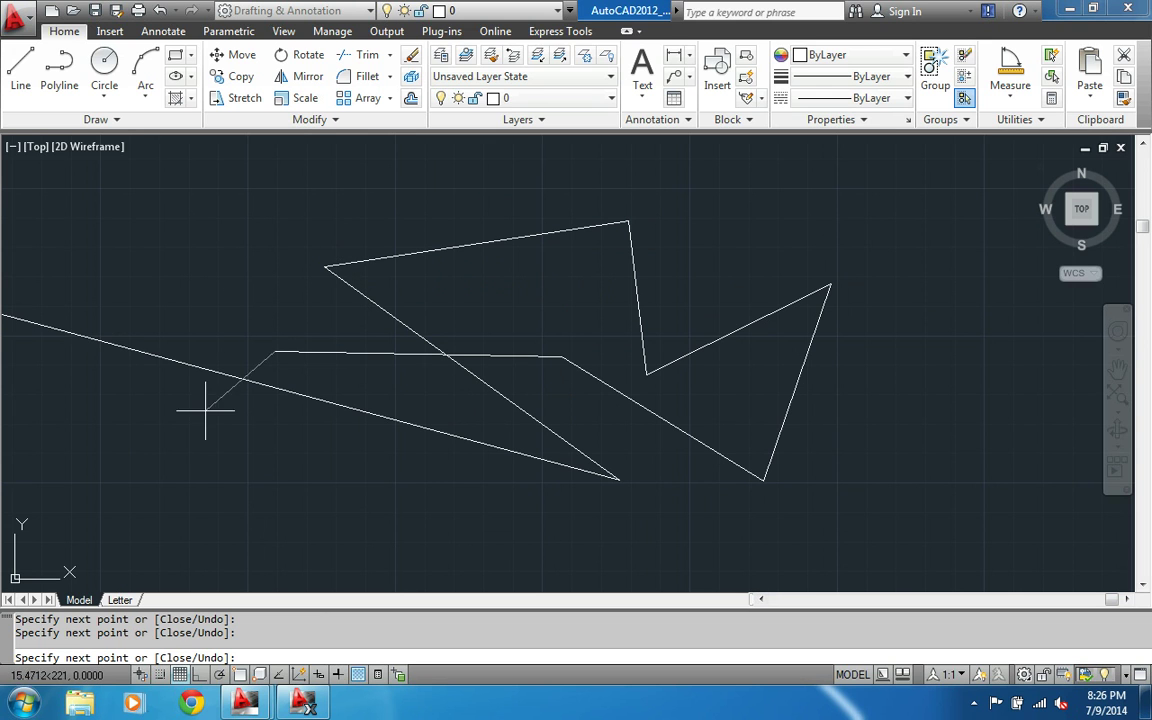
Turn on Snap Mode and review the snap and grid spacing in the Drafting Settings
left_click(179, 675)
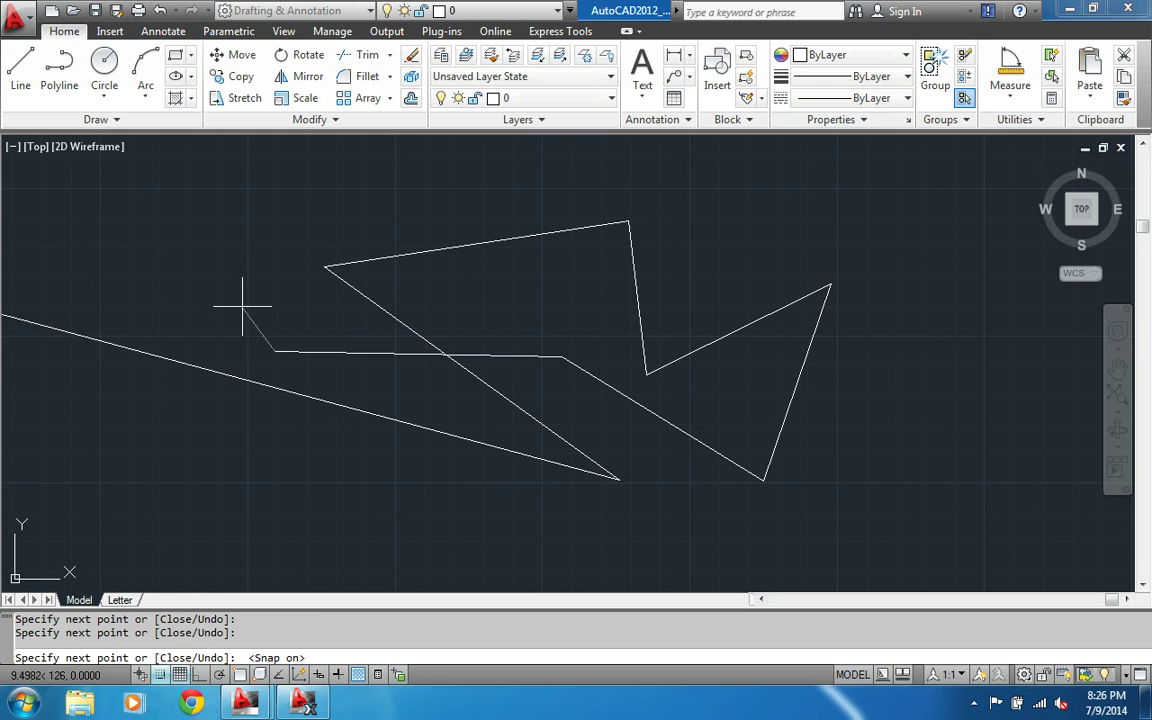
scroll(265, 306, "up", 3)
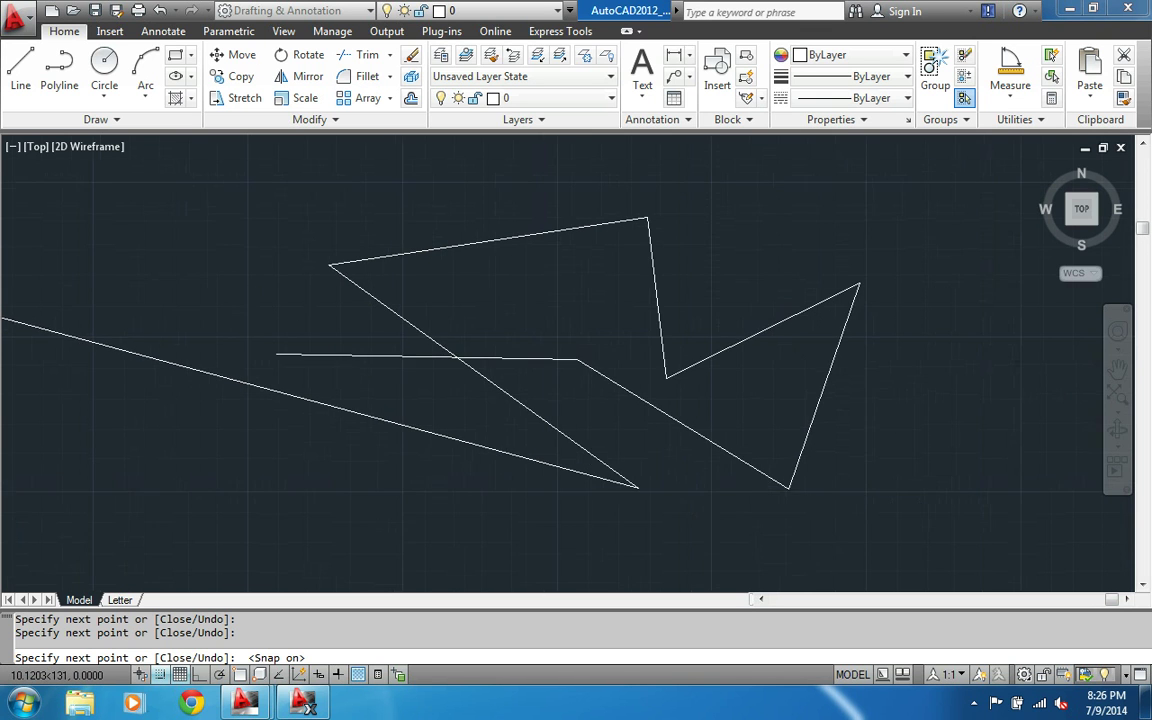
scroll(283, 300, "up", 1)
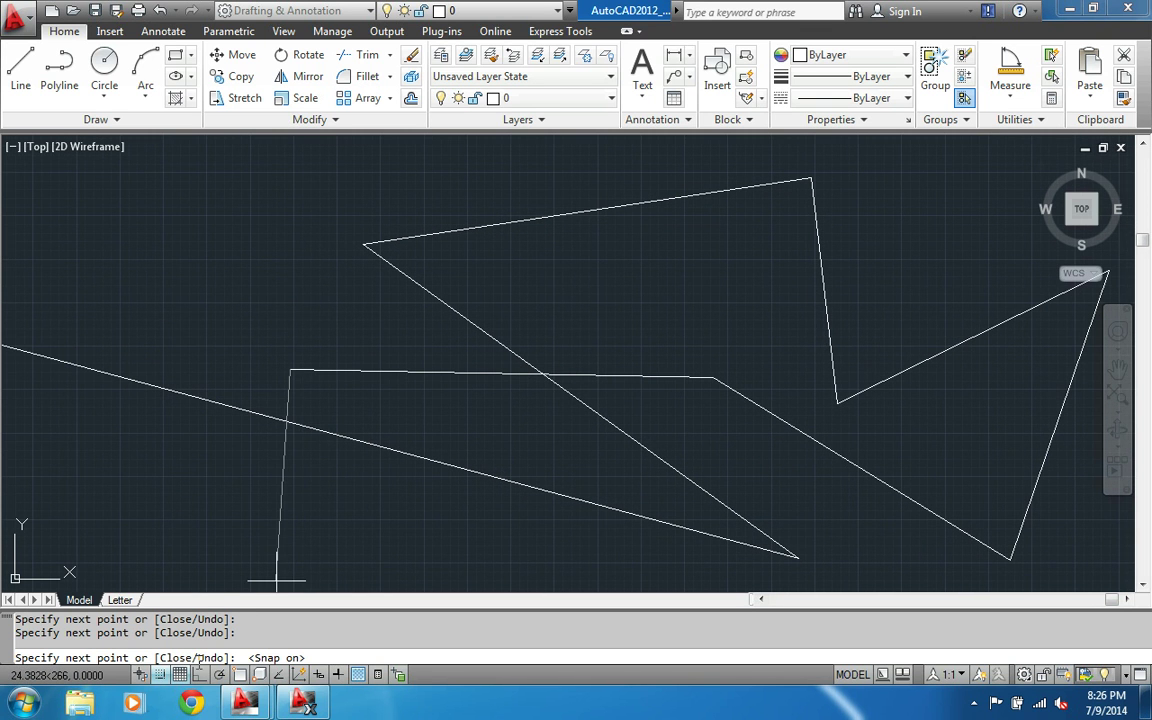
right_click(162, 674)
left_click(216, 642)
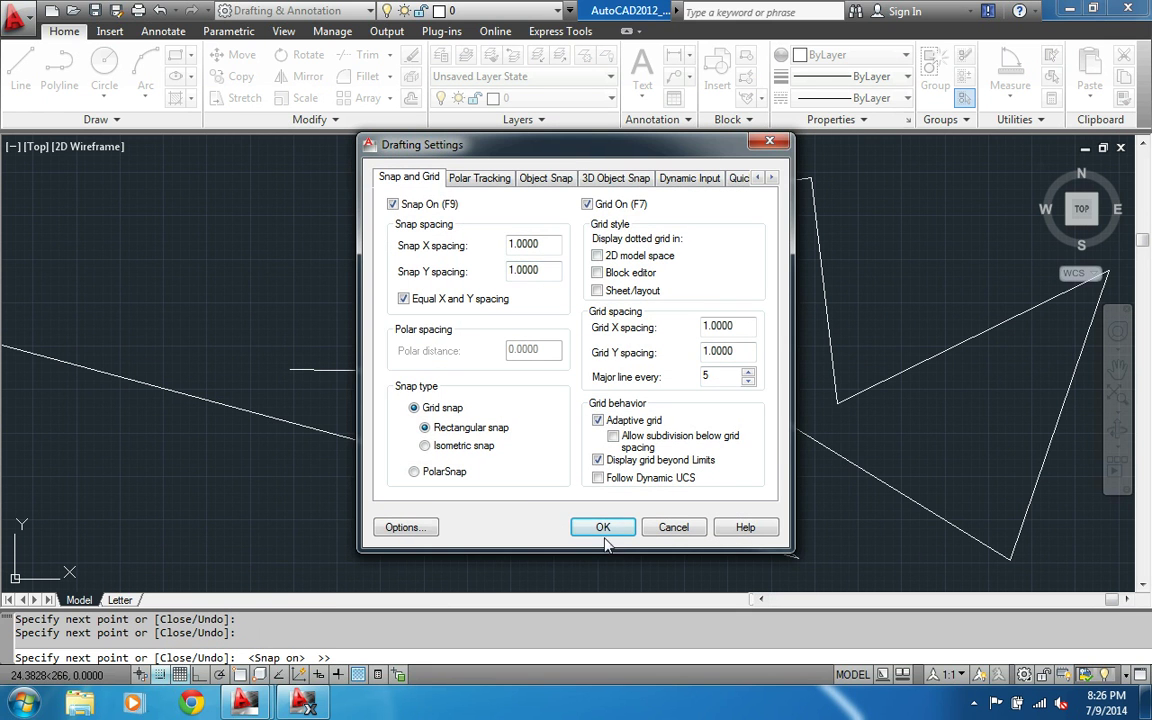
left_click(603, 527)
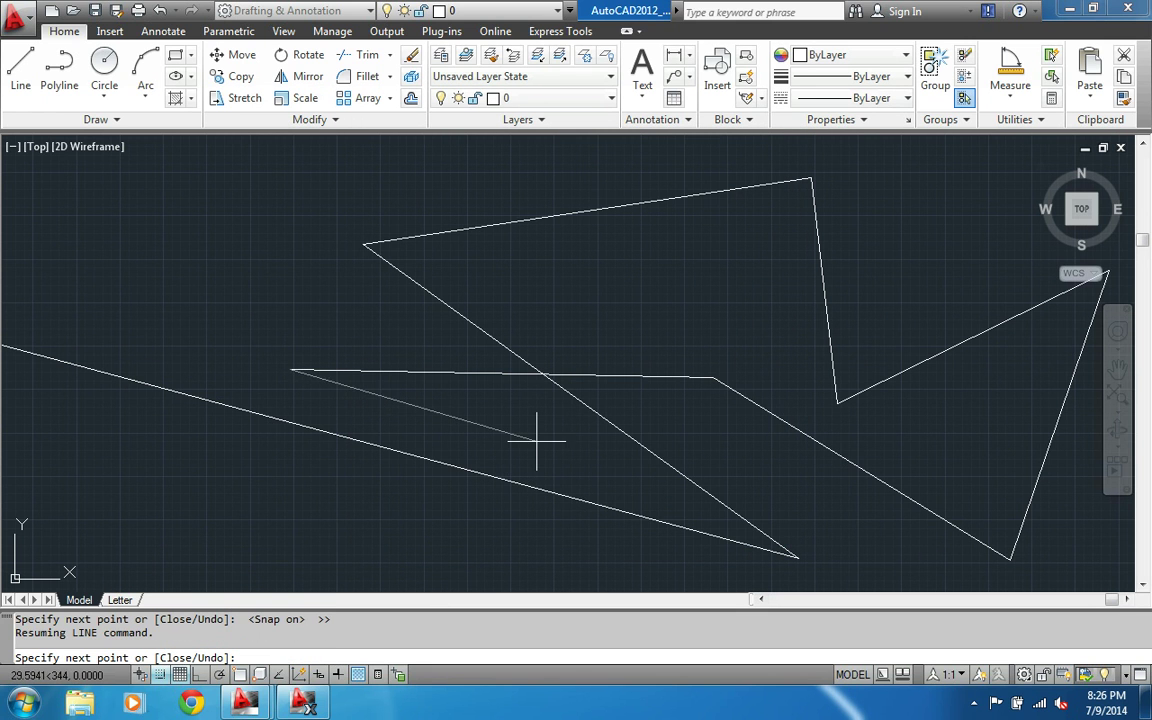
key("Return")
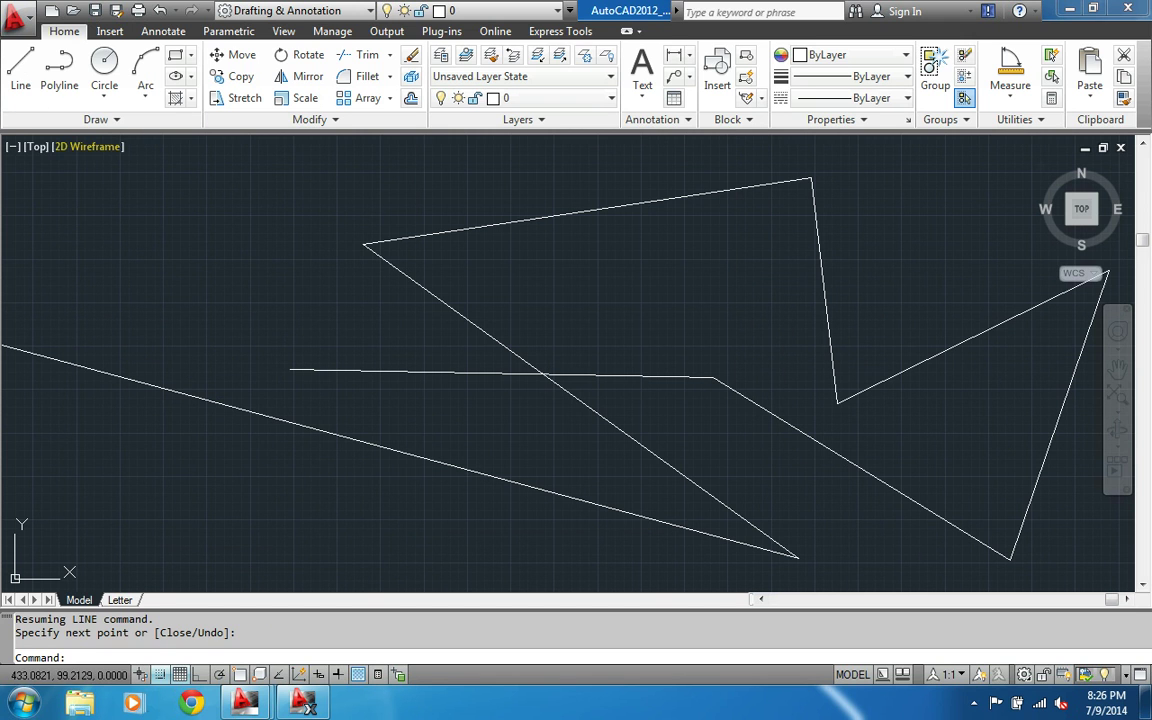
Restart the Line command and examine how the cursor snaps to the grid at different magnifications
key("Return")
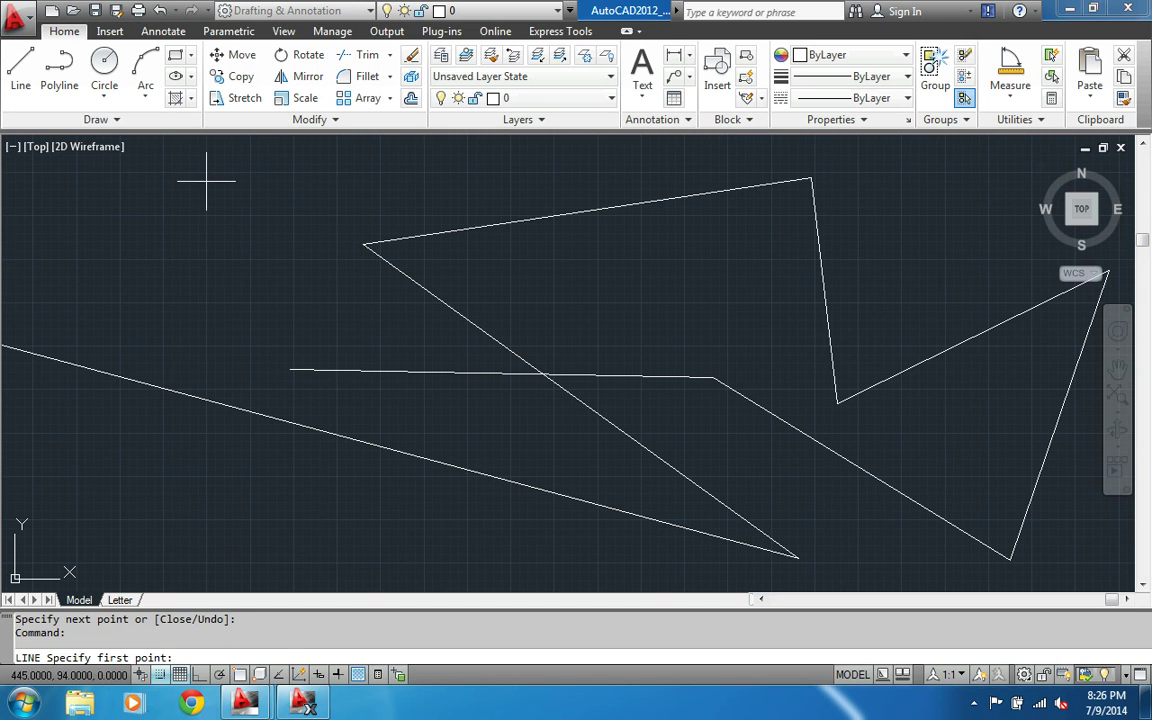
scroll(250, 302, "up", 4)
scroll(227, 307, "up", 3)
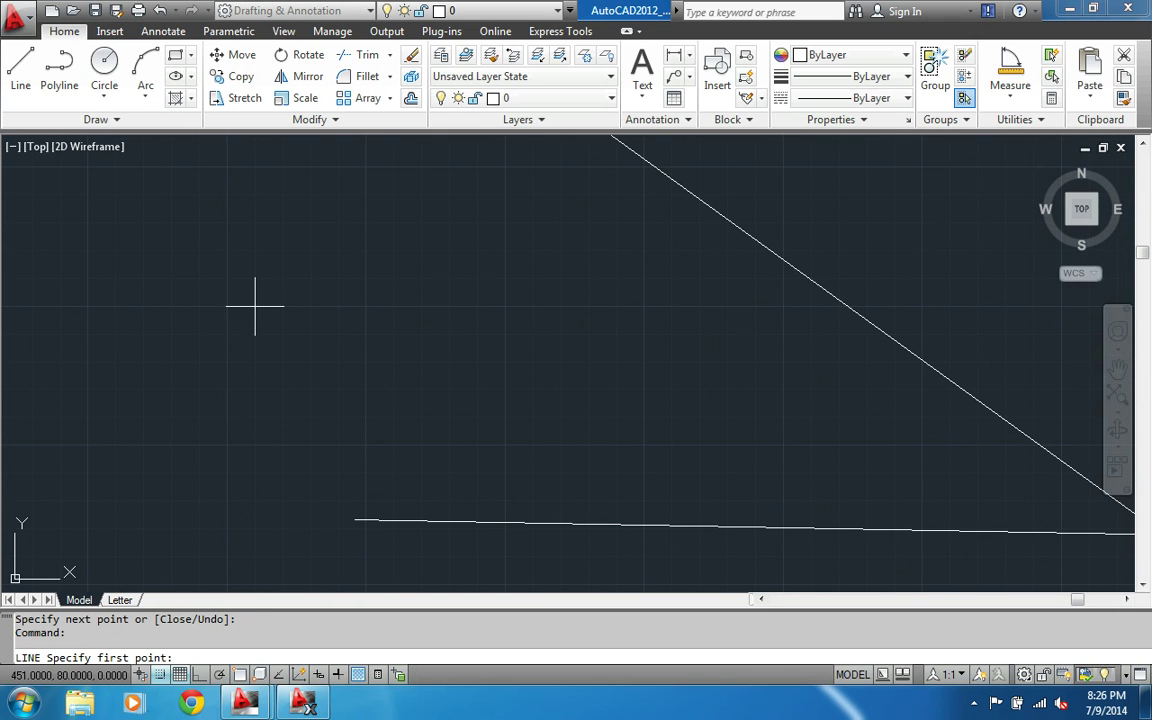
scroll(226, 309, "down", 1)
scroll(224, 307, "down", 2)
scroll(230, 307, "up", 1)
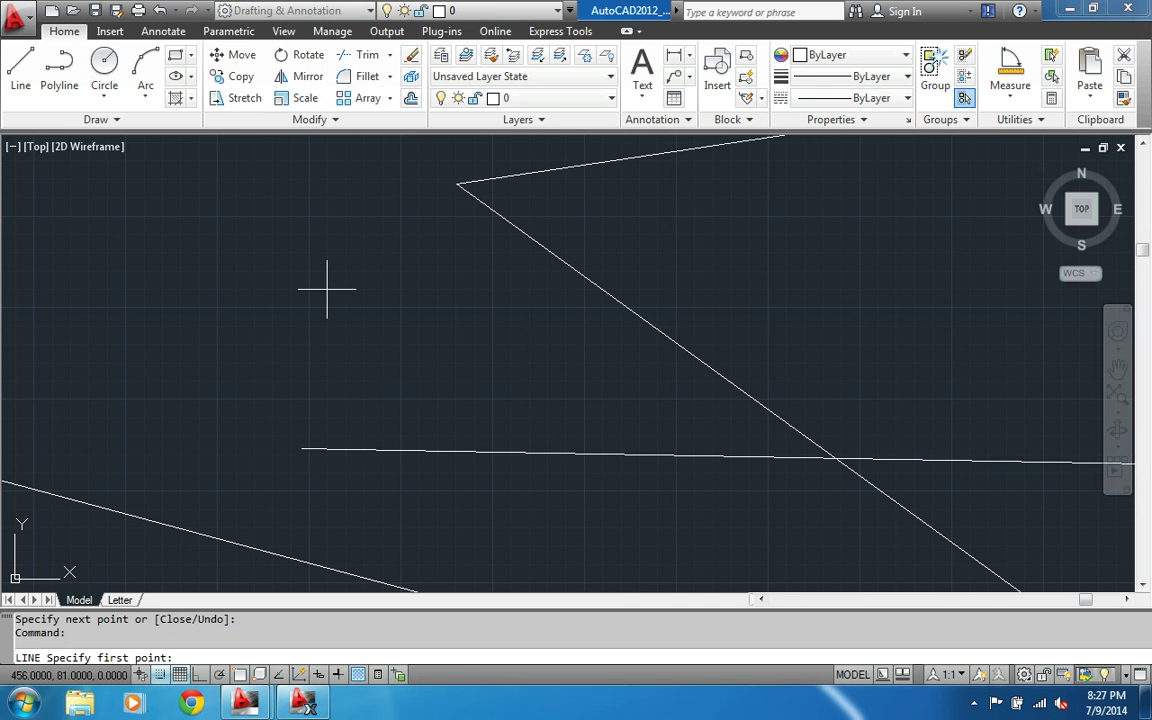
scroll(382, 289, "down", 3)
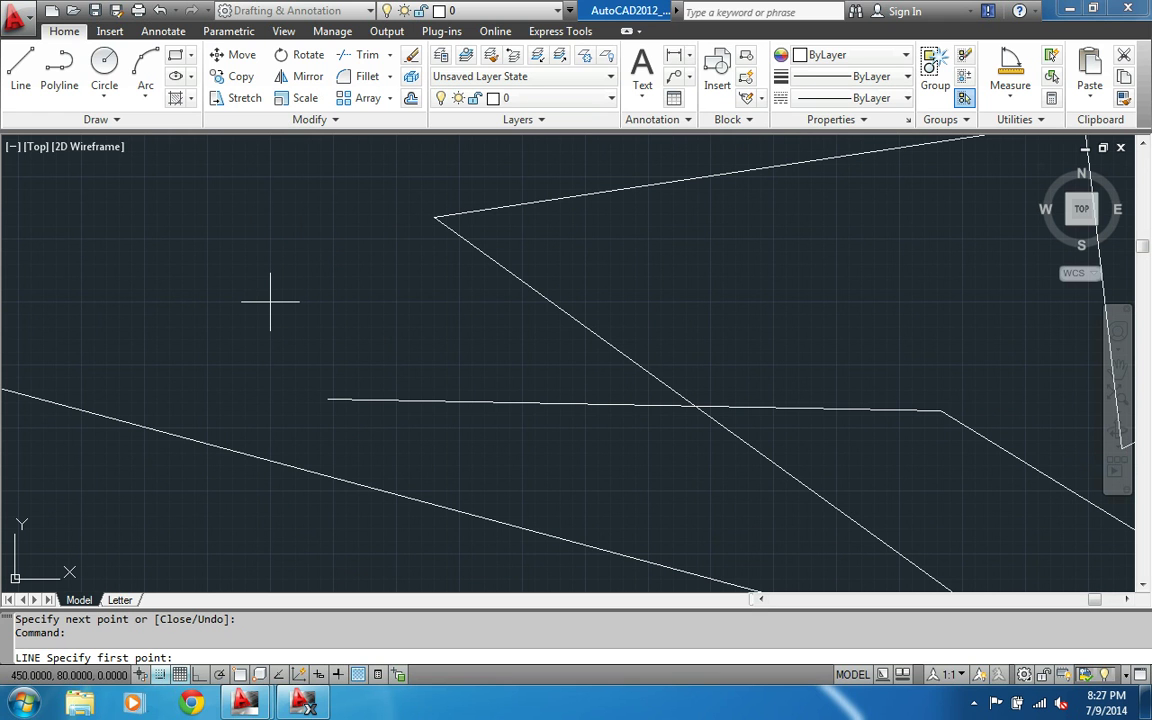
scroll(270, 300, "down", 4)
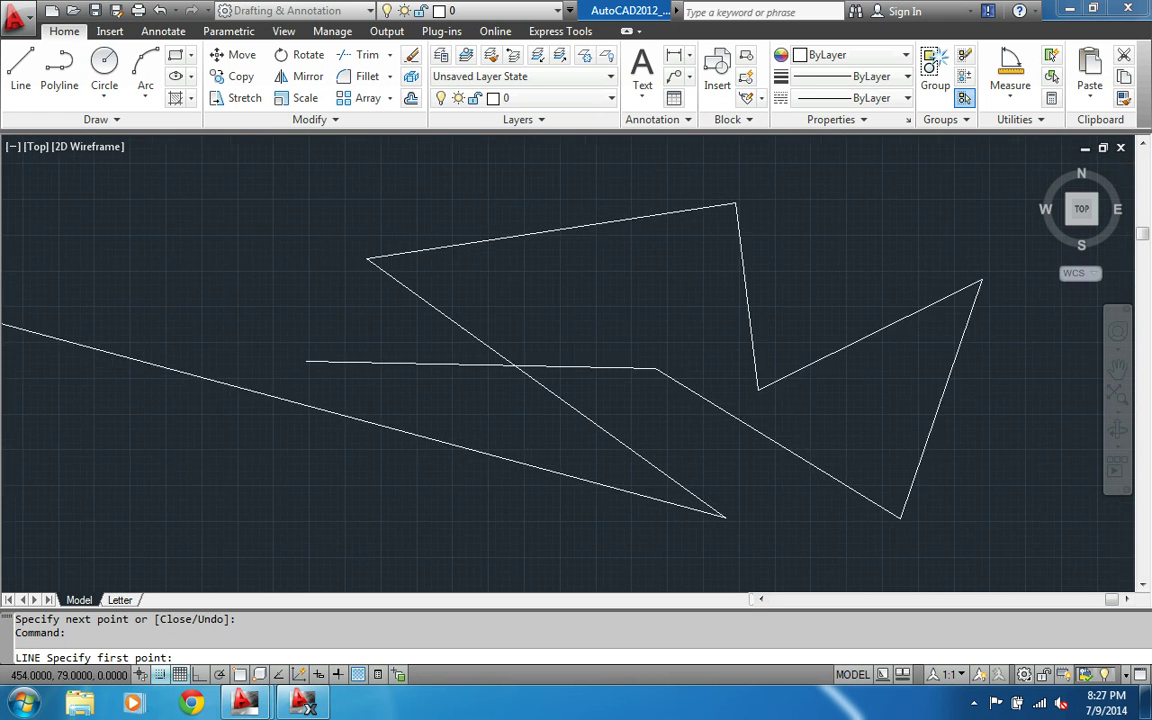
scroll(371, 285, "down", 3)
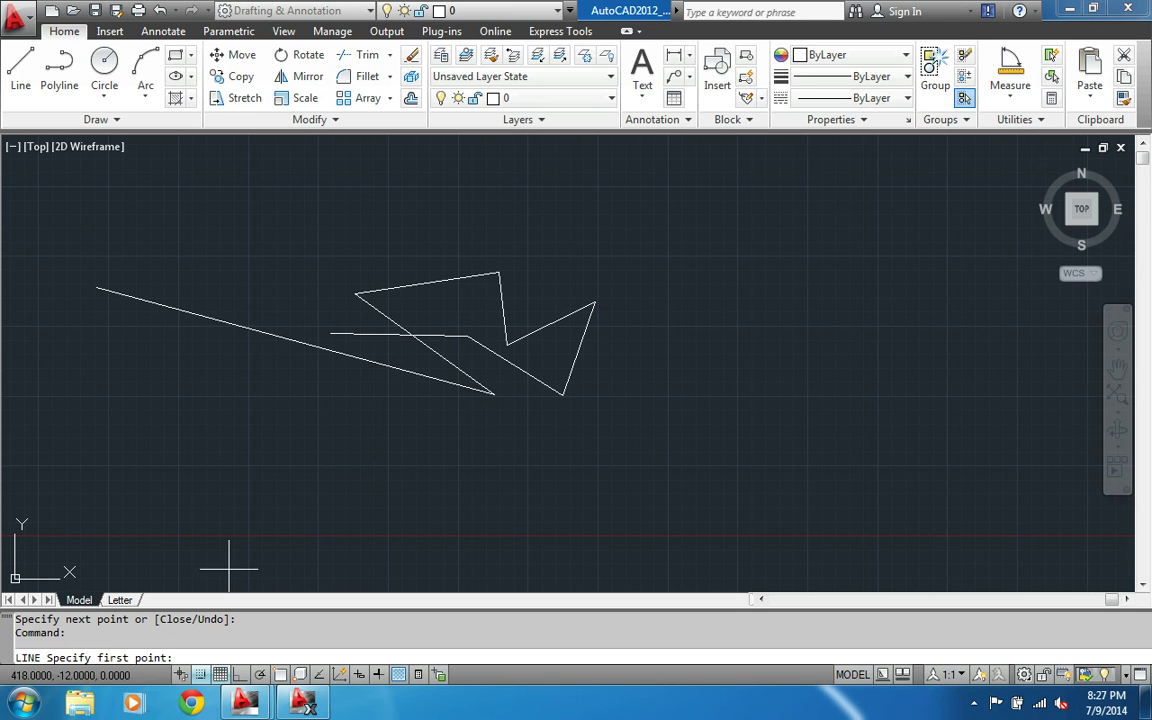
Set the snap spacing to 5 in both X and Y, keeping the two values equal
right_click(201, 677)
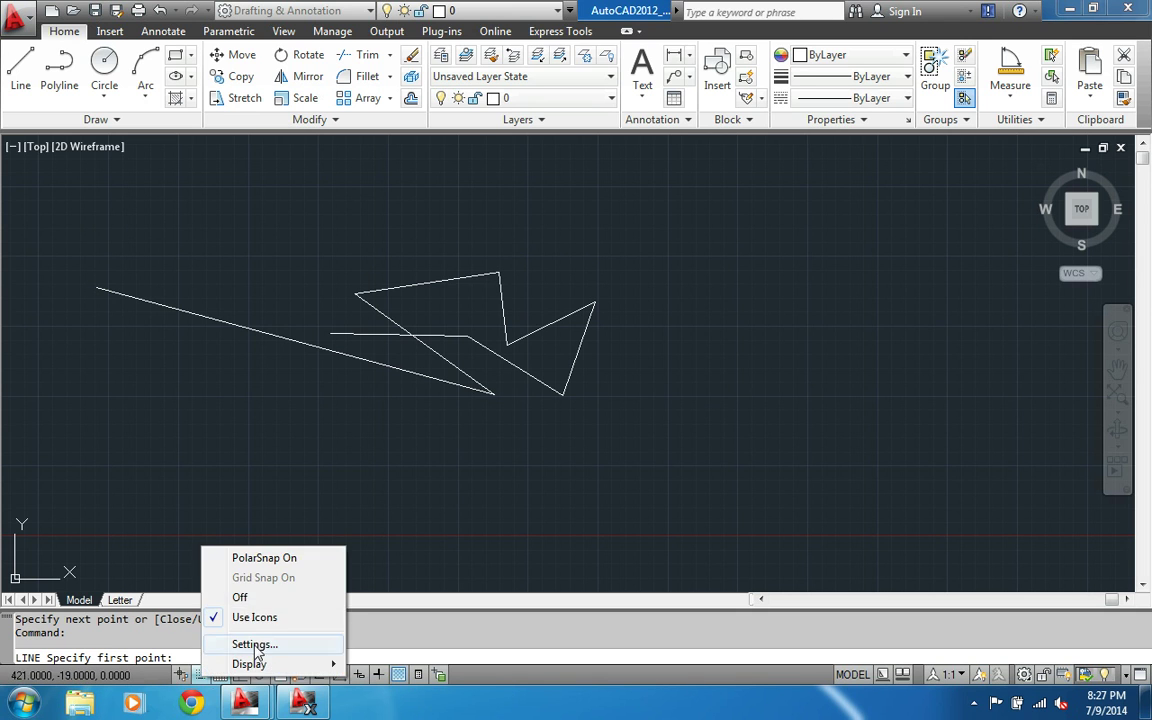
left_click(252, 644)
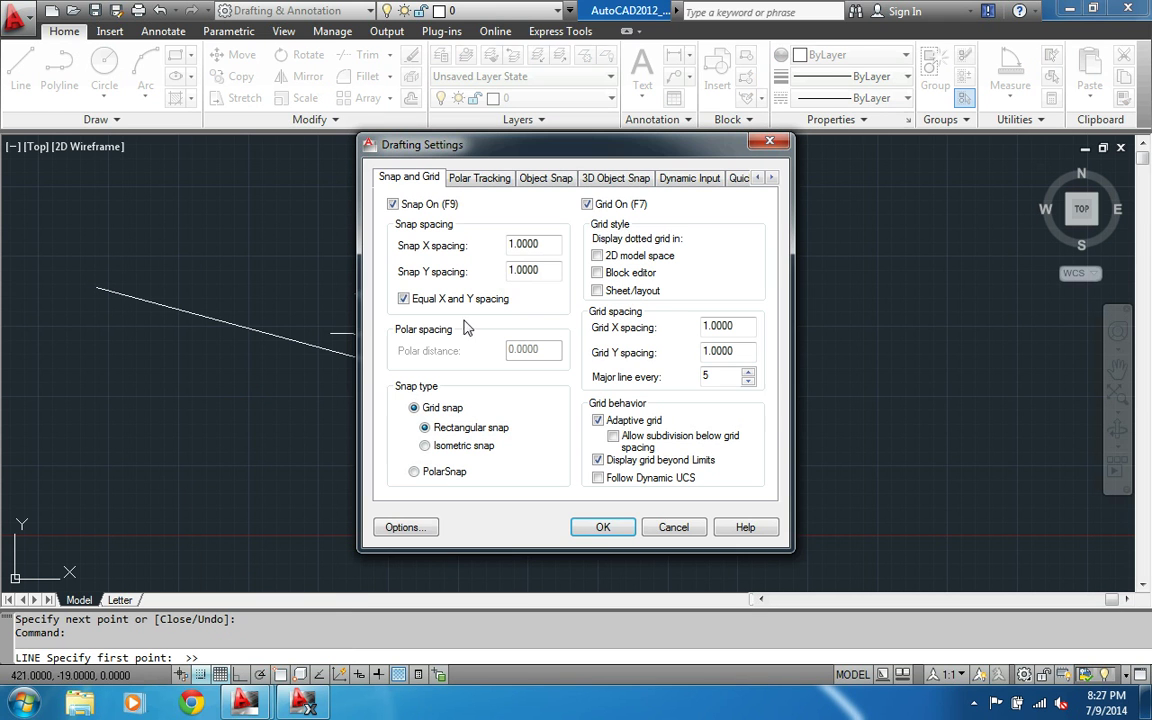
double_click(531, 246)
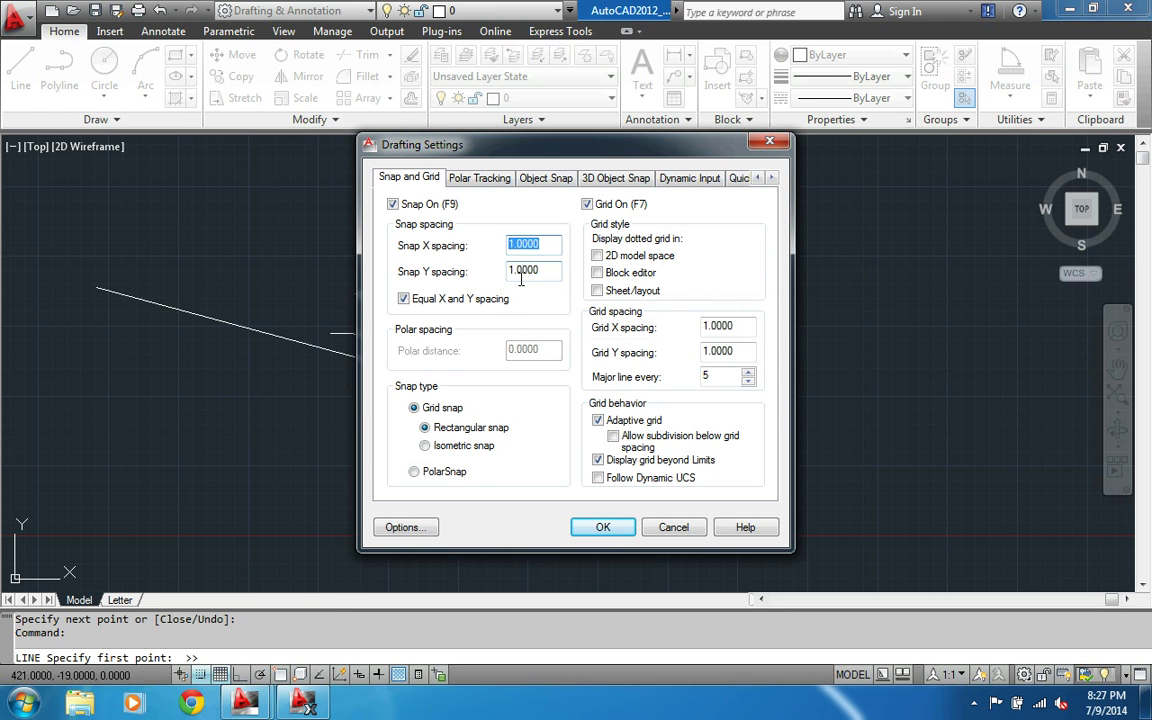
type("5")
key("Tab")
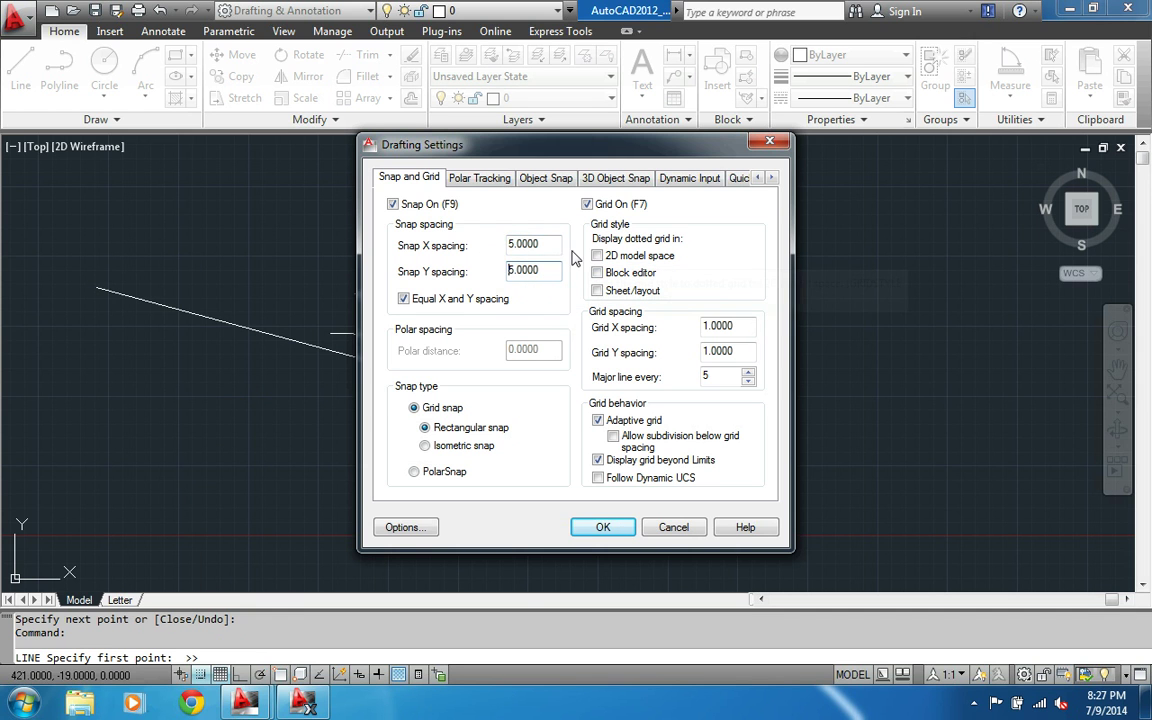
left_click(602, 527)
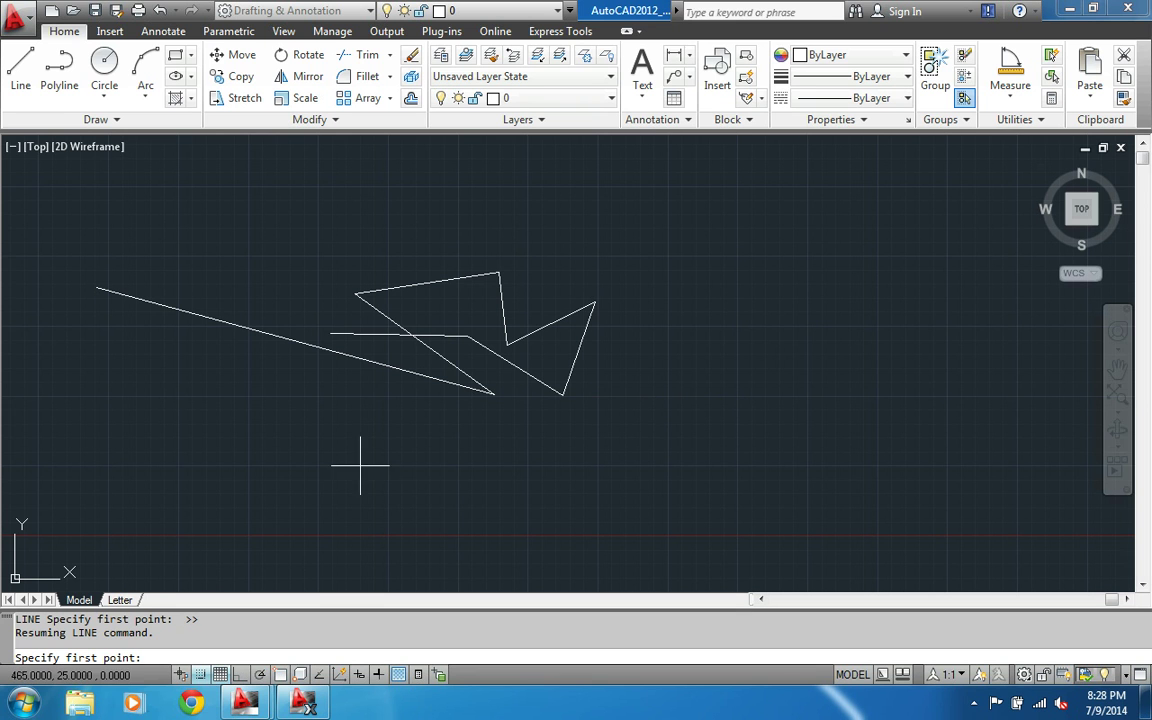
Draw a single horizontal line between two snap points in the empty area below the zigzag lines
left_click(1117, 368)
mouse_move(537, 417)
left_mouse_down()
mouse_move(632, 412)
mouse_move(653, 398)
left_mouse_up()
left_click_drag(482, 460, 572, 377)
left_click_drag(507, 416, 543, 385)
key("Escape")
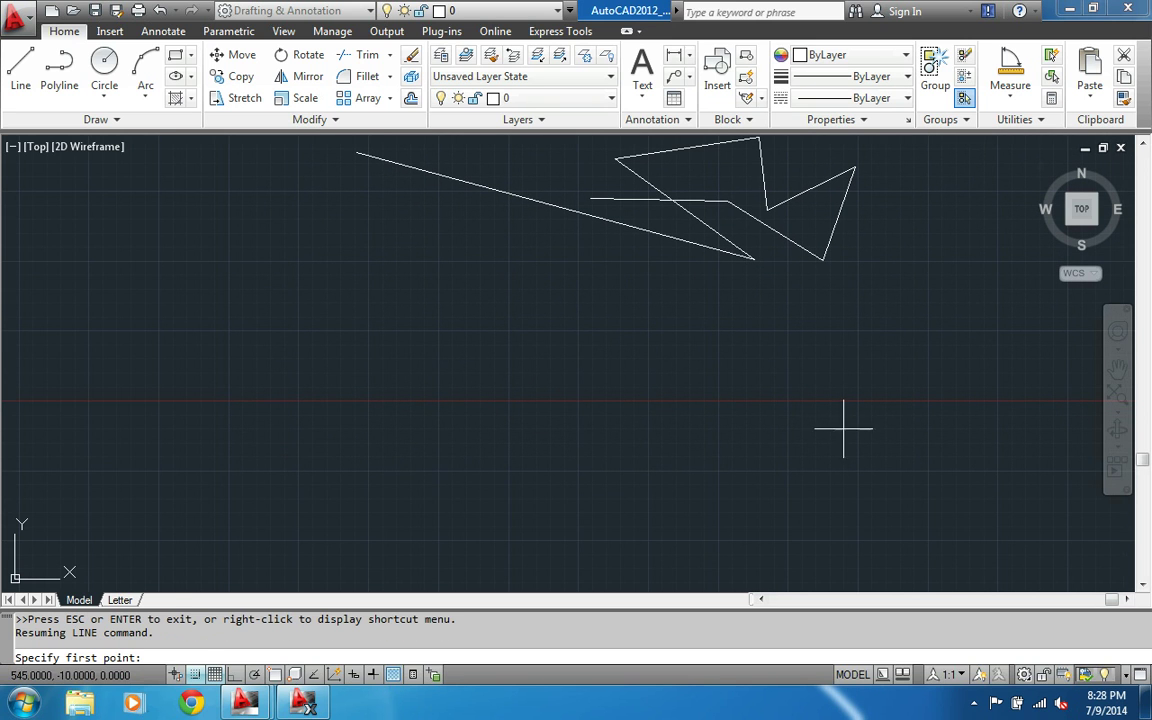
left_click(424, 415)
left_click(661, 415)
key("Escape")
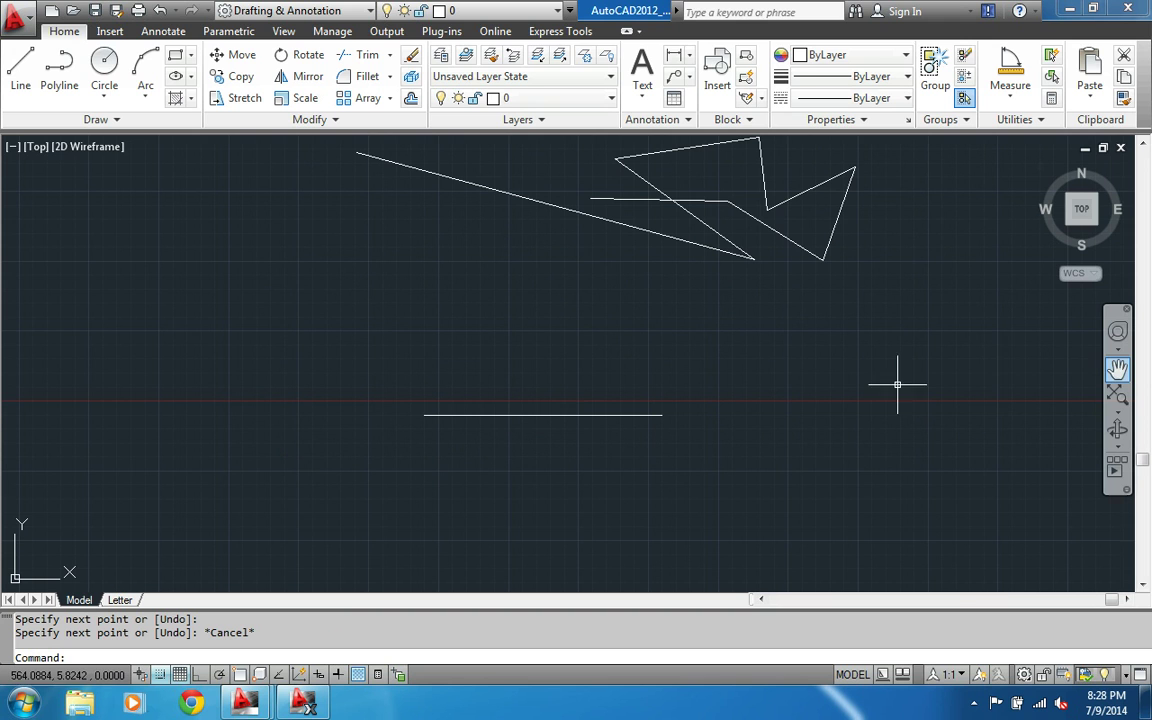
Bring the empty drawing area below and to the west of the new horizontal line into view
left_click(1120, 373)
mouse_move(571, 334)
left_mouse_down()
mouse_move(578, 365)
mouse_move(708, 332)
left_mouse_up()
mouse_move(540, 396)
left_mouse_down()
mouse_move(602, 476)
mouse_move(656, 432)
mouse_move(581, 365)
mouse_move(477, 346)
left_mouse_up()
left_click_drag(564, 419, 519, 325)
key("Escape")
scroll(697, 397, "up", 1)
scroll(658, 404, "down", 2)
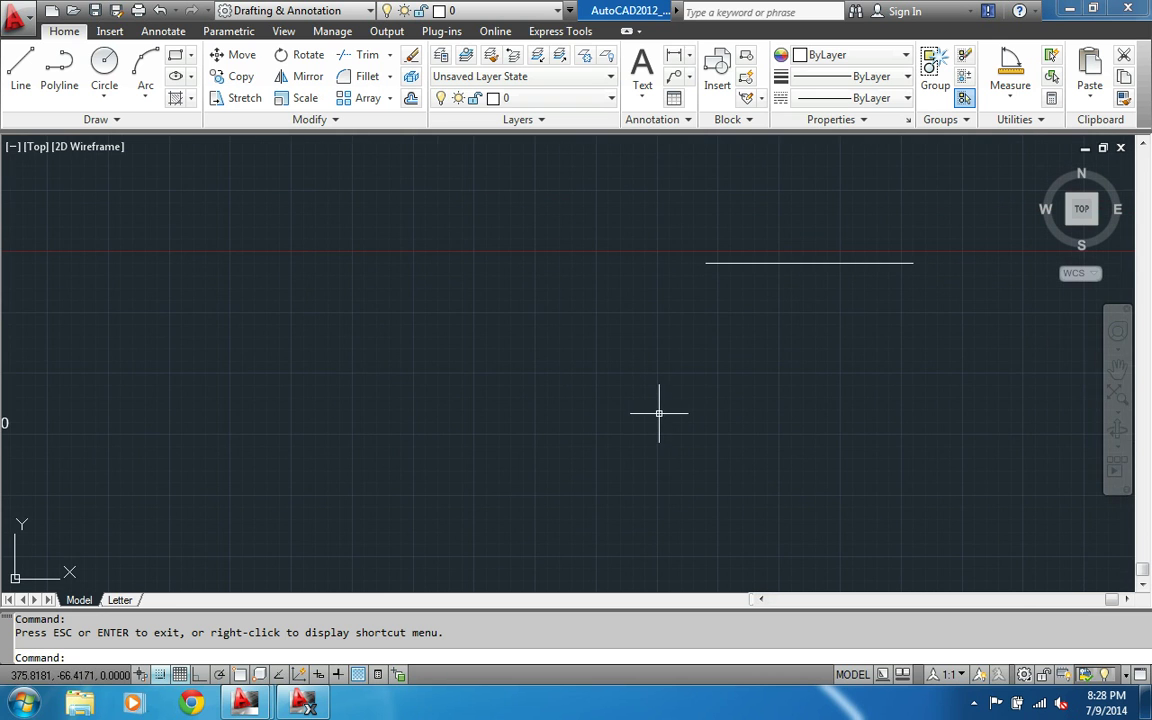
Draw a line from 425,175 to 500,100 in the empty area above the zigzag lines
left_click(1117, 370)
mouse_move(802, 357)
left_mouse_down()
mouse_move(633, 342)
mouse_move(594, 393)
mouse_move(480, 370)
mouse_move(400, 470)
left_mouse_up()
key("Escape")
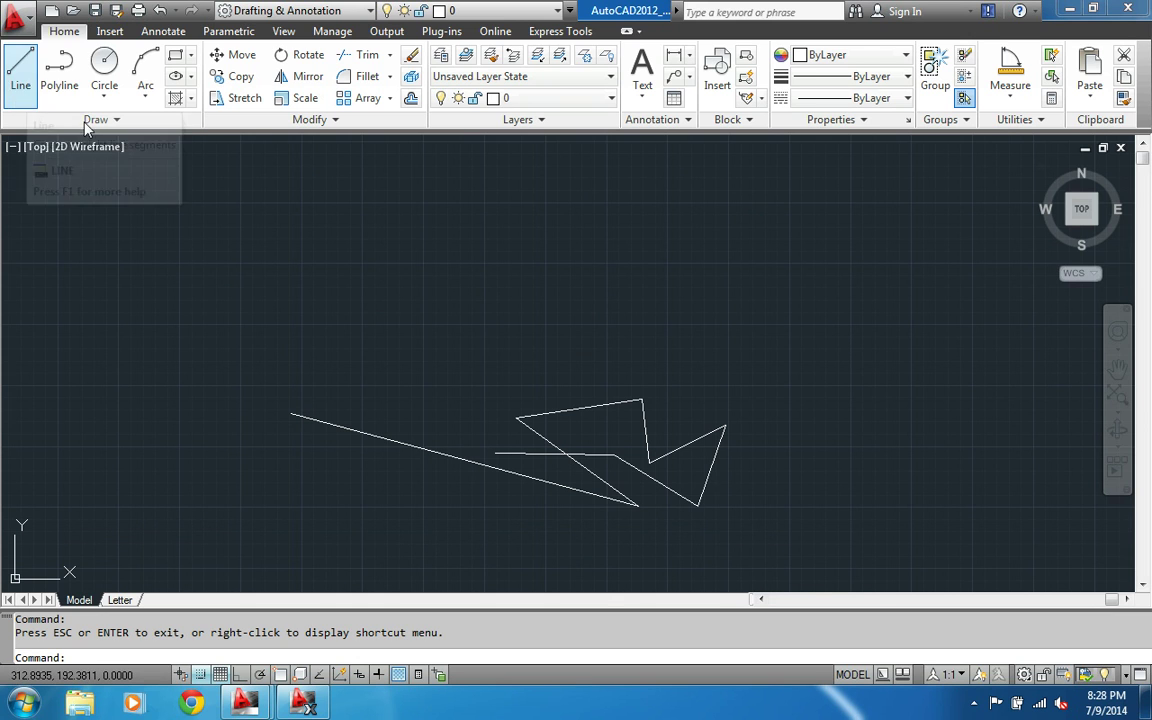
left_click(22, 88)
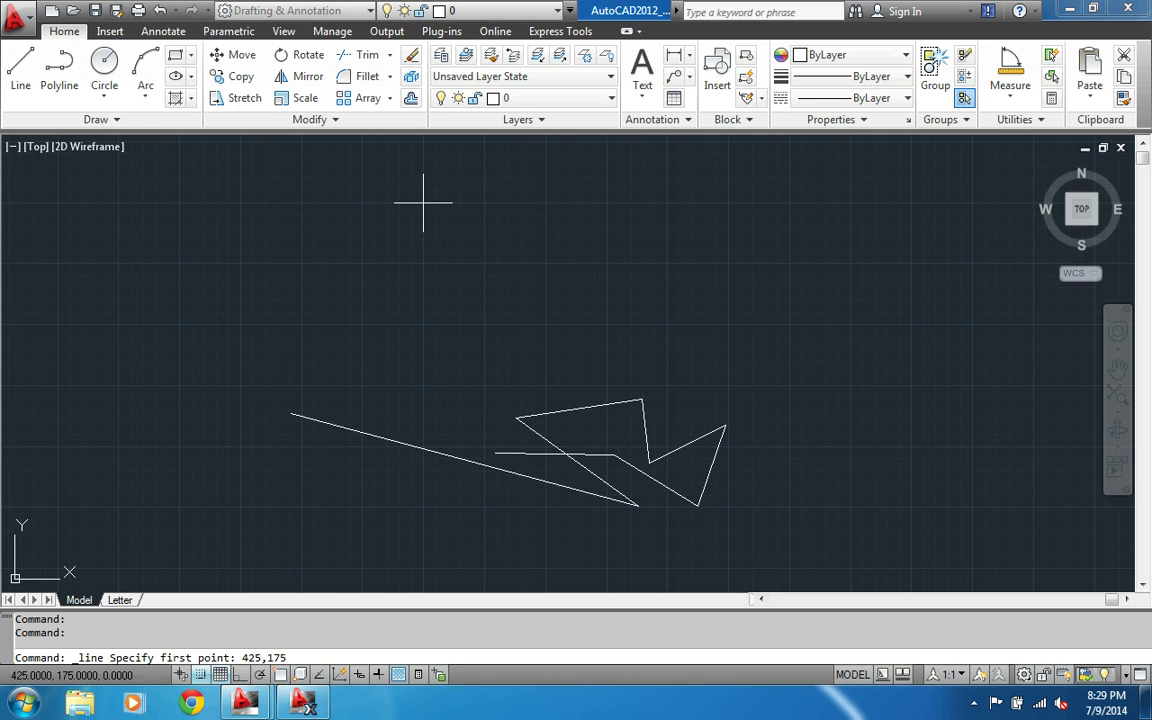
key("Return")
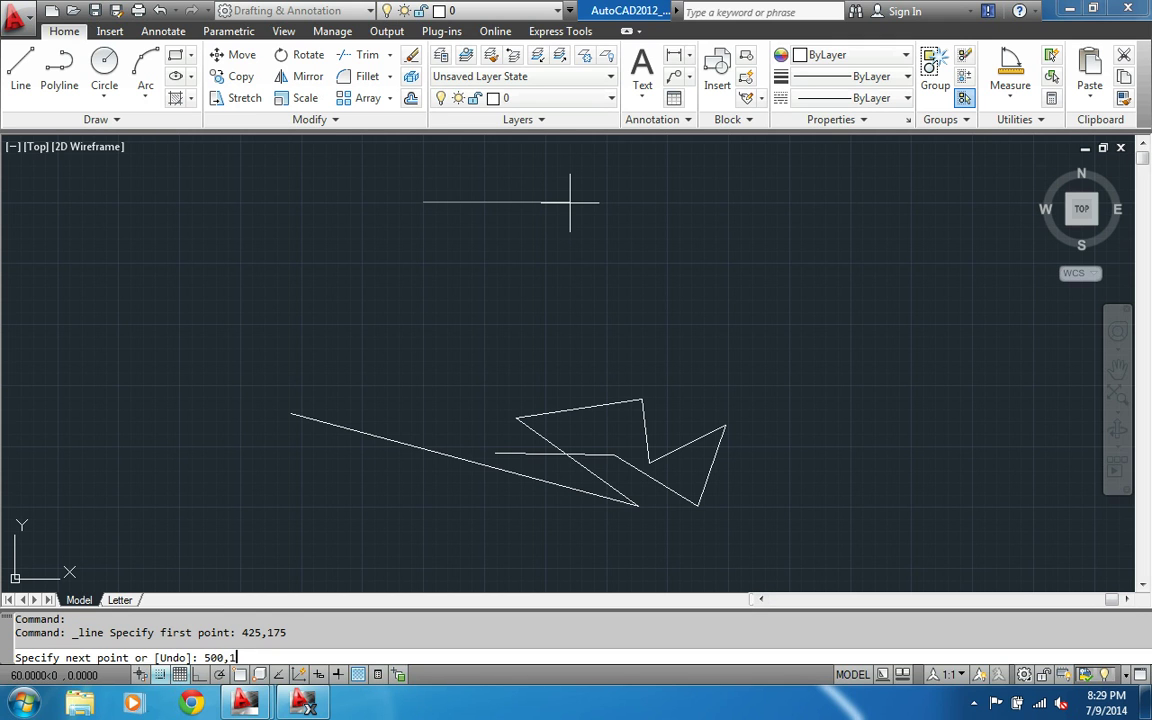
key("Return")
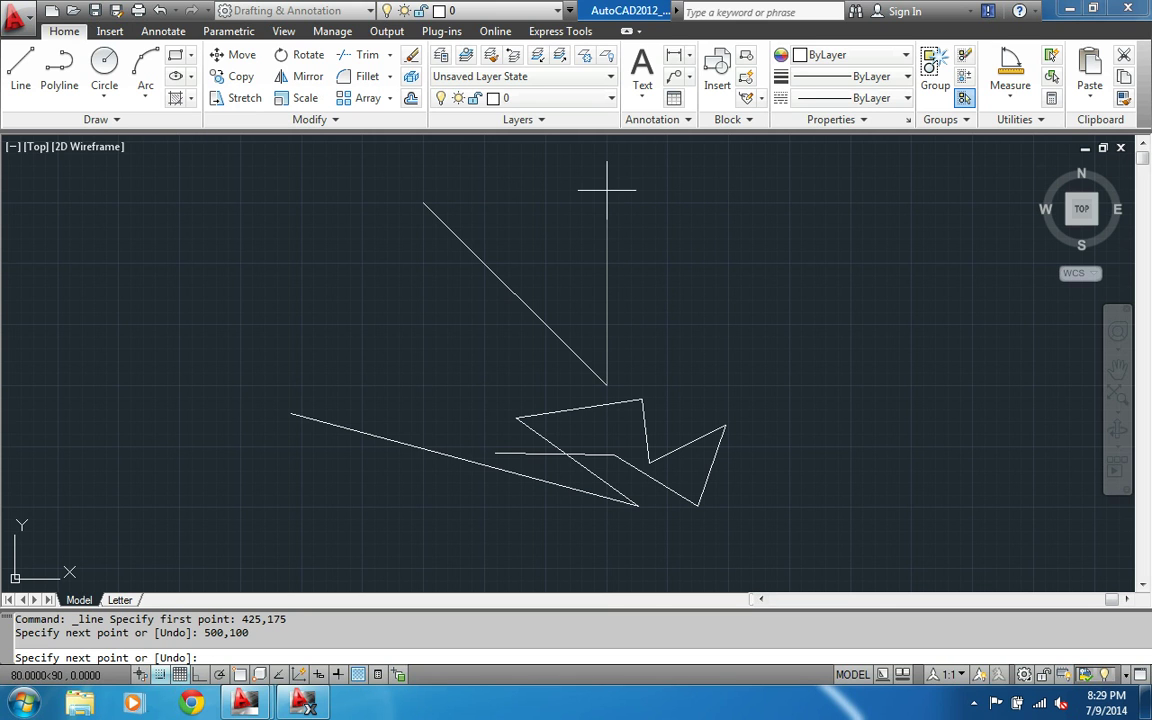
Complete a right triangle with a 75-unit vertical segment upward and a horizontal segment back to 425,175, ending the Line command
left_click(606, 202)
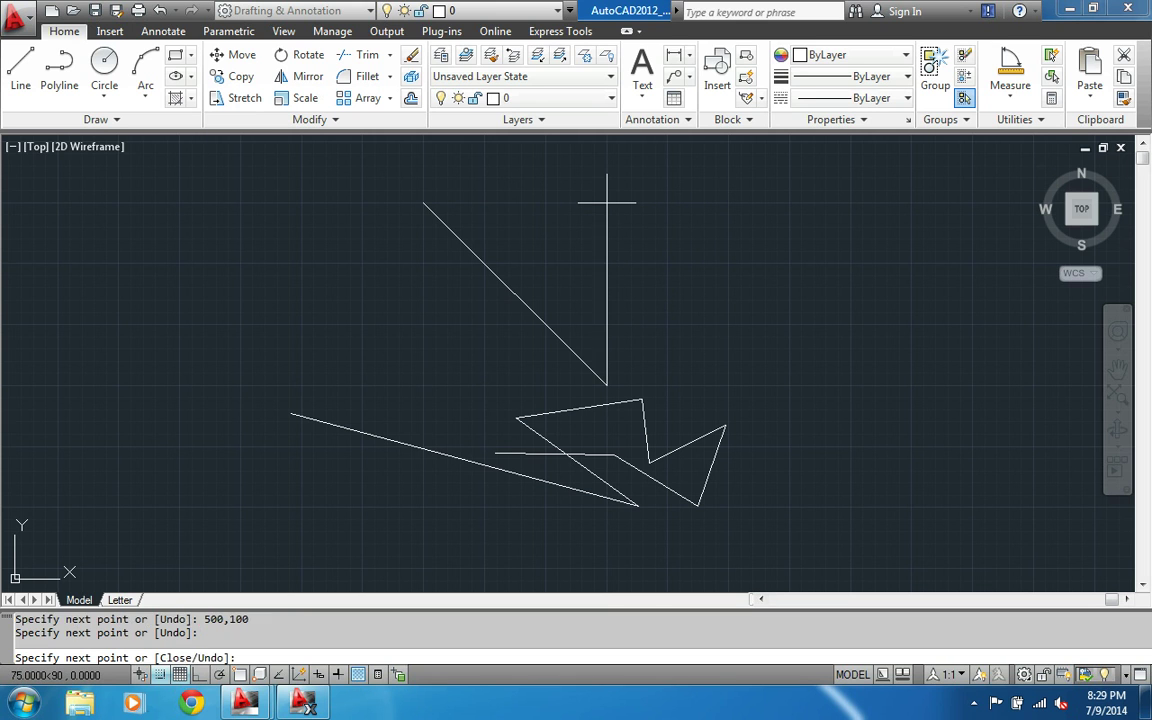
left_click(423, 202)
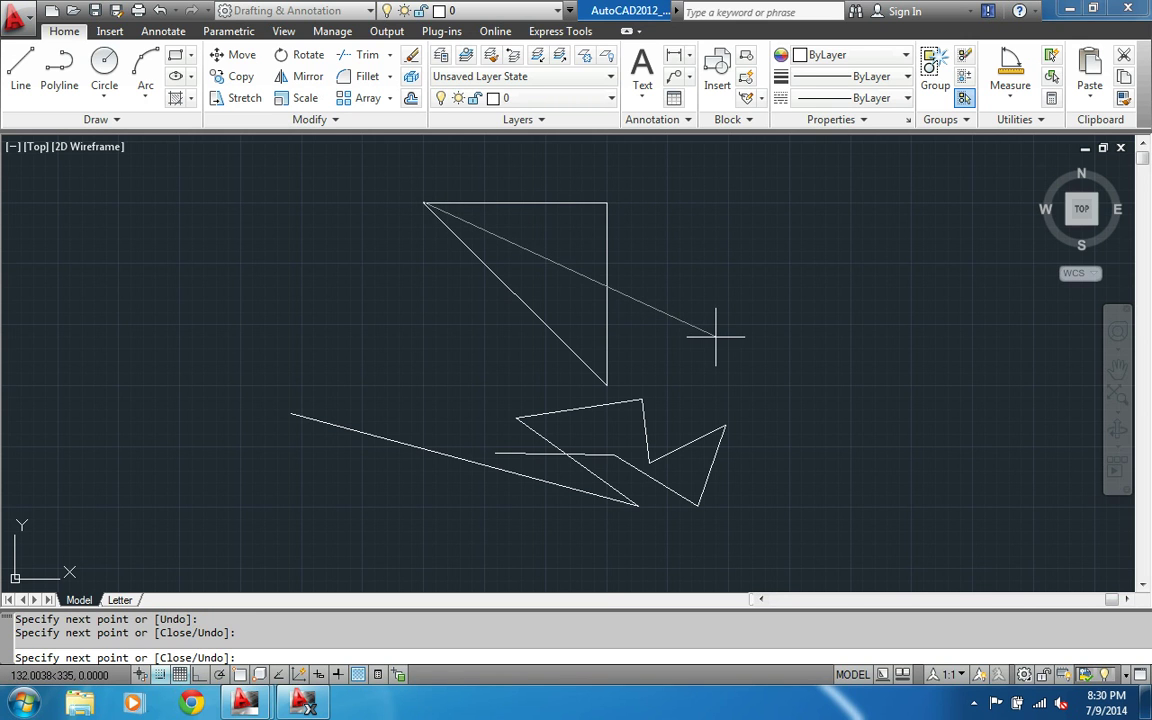
key("Return")
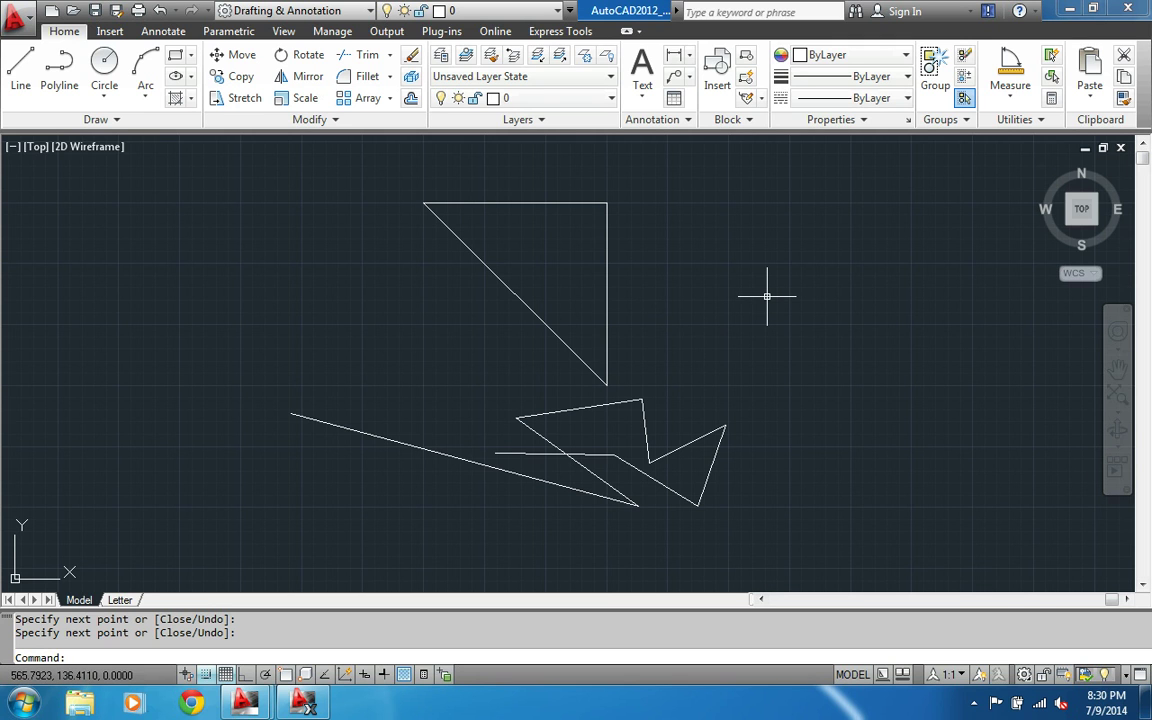
key("Return")
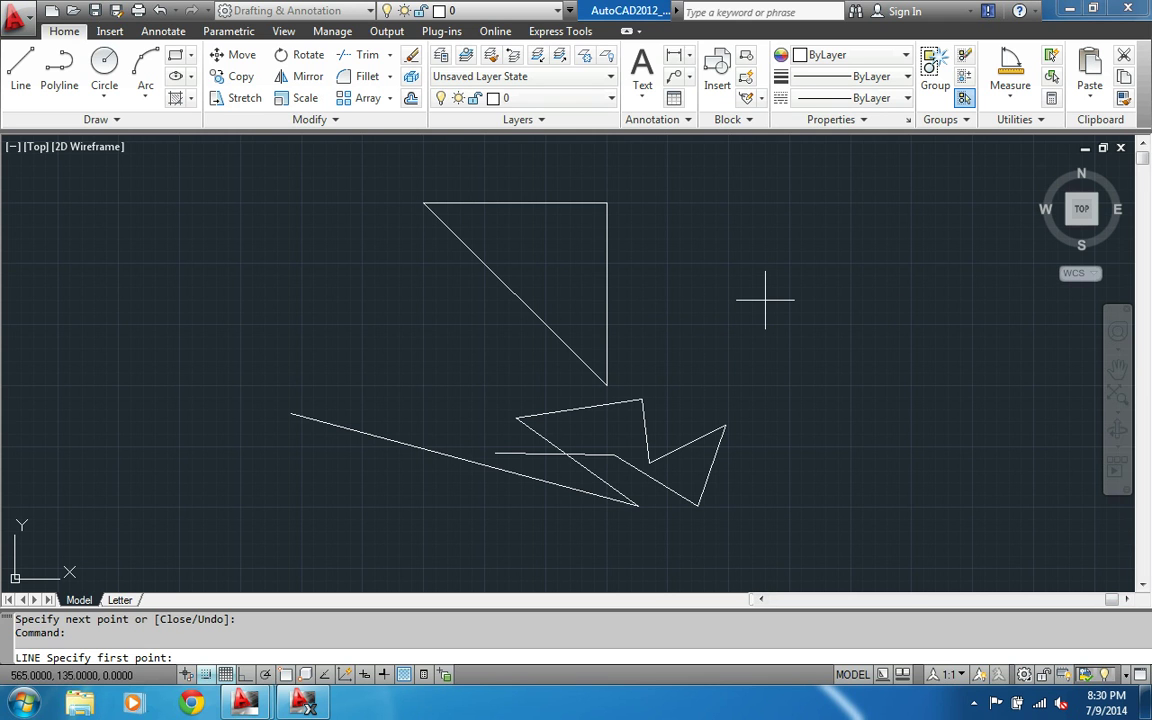
key("Escape")
Draw a circle centred at 325,150, west of the triangle, sized so it reaches the height of the triangle's horizontal edge
left_click(1117, 369)
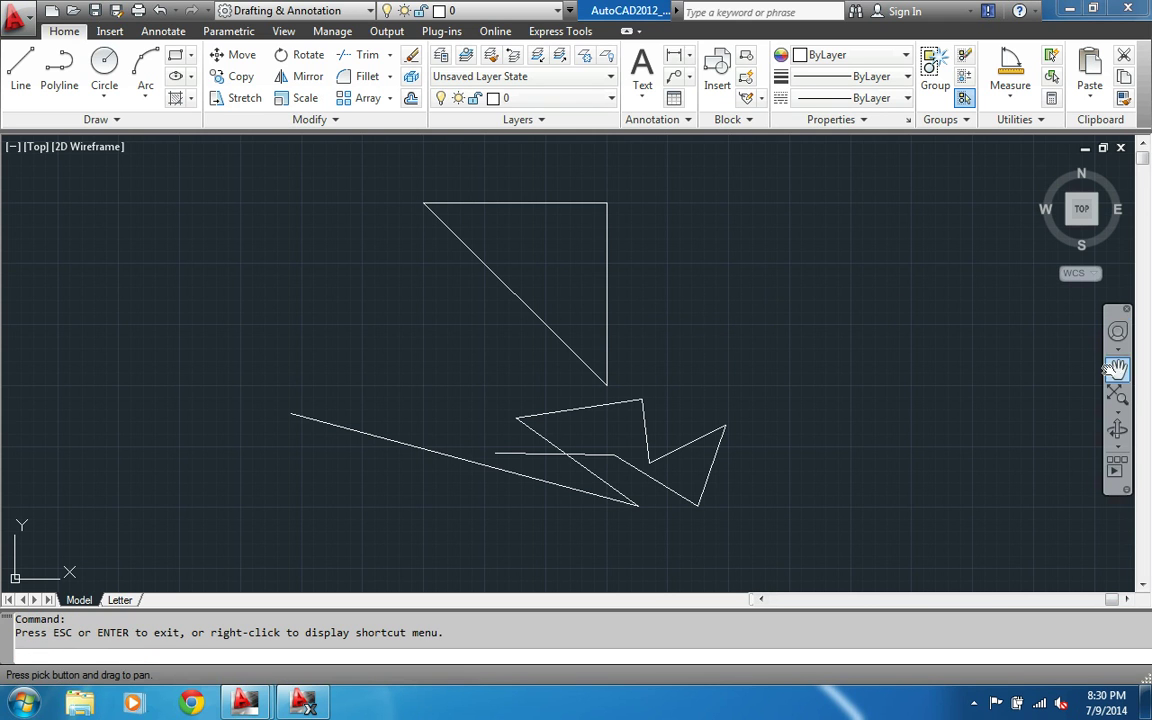
left_click_drag(712, 316, 751, 312)
key("Escape")
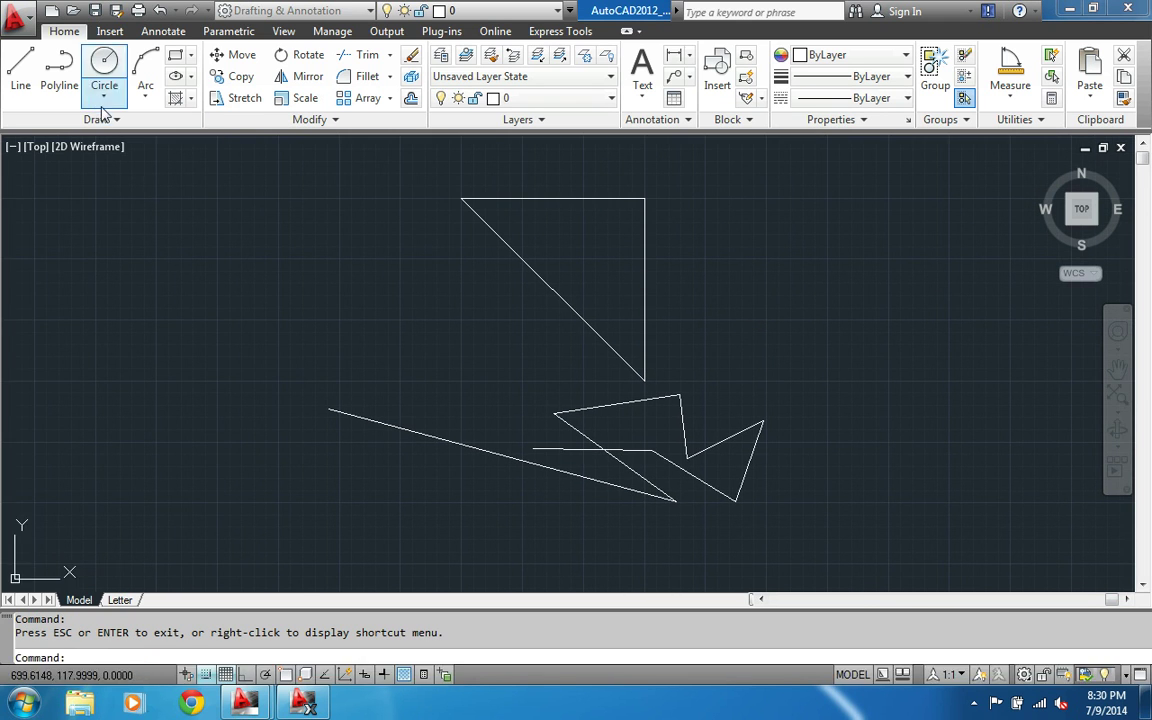
left_click(104, 90)
left_click(115, 123)
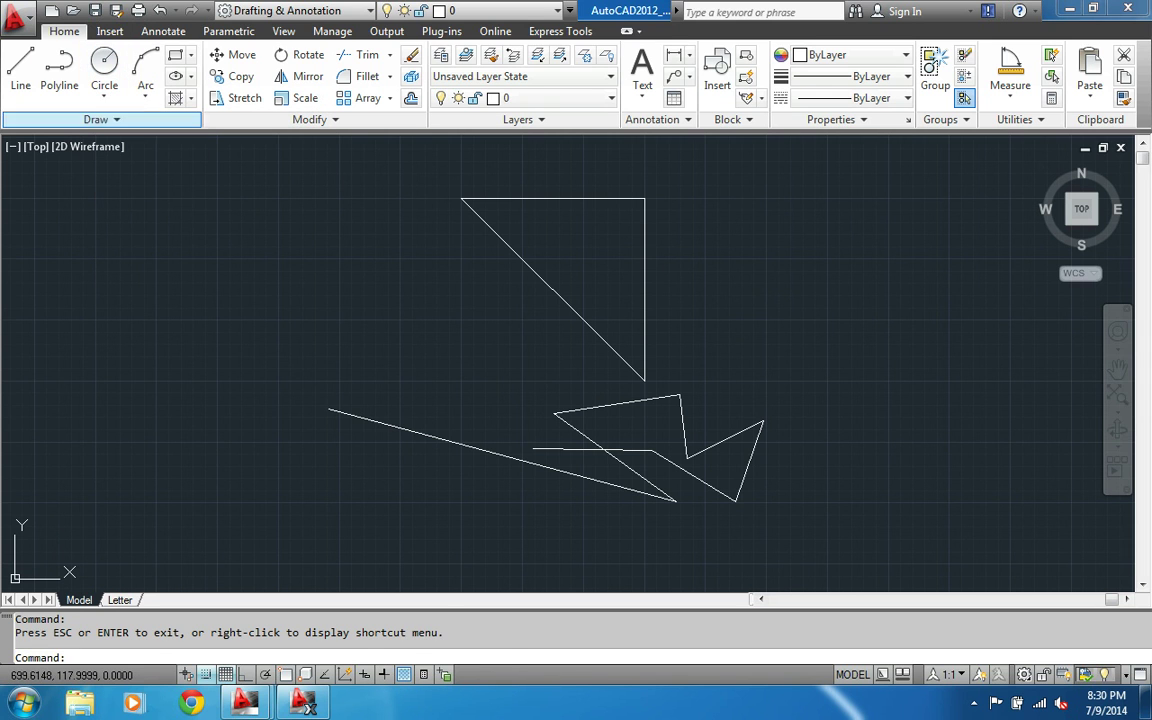
left_click(217, 258)
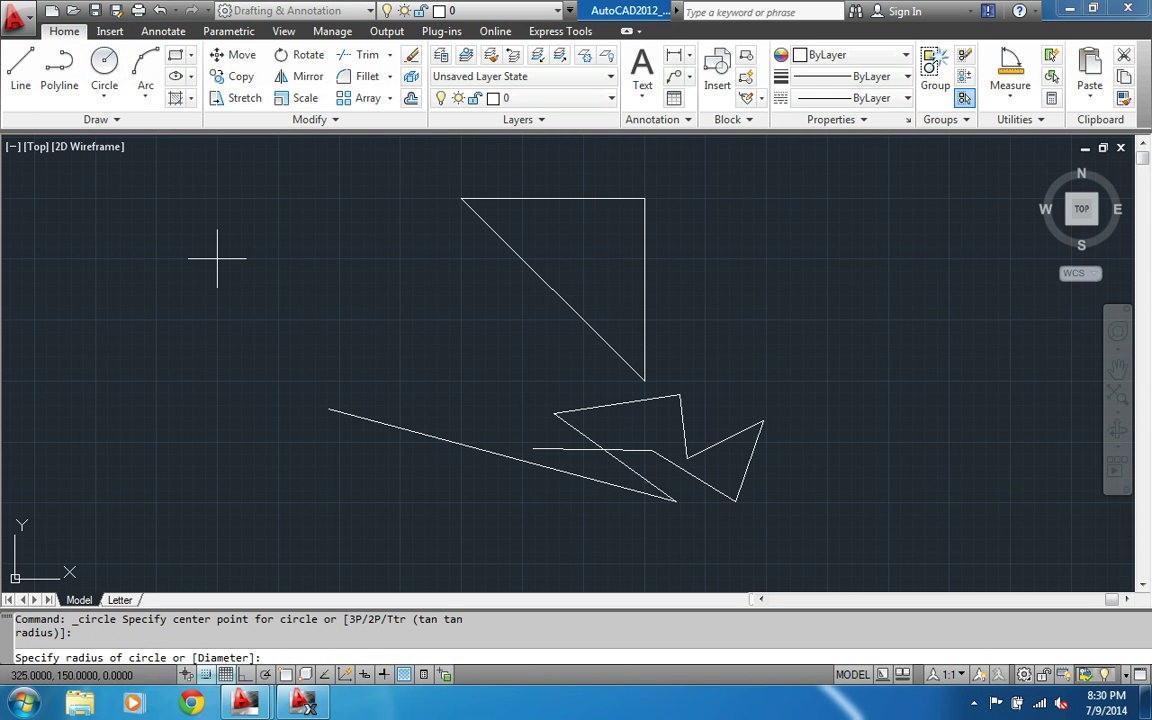
left_click(278, 258)
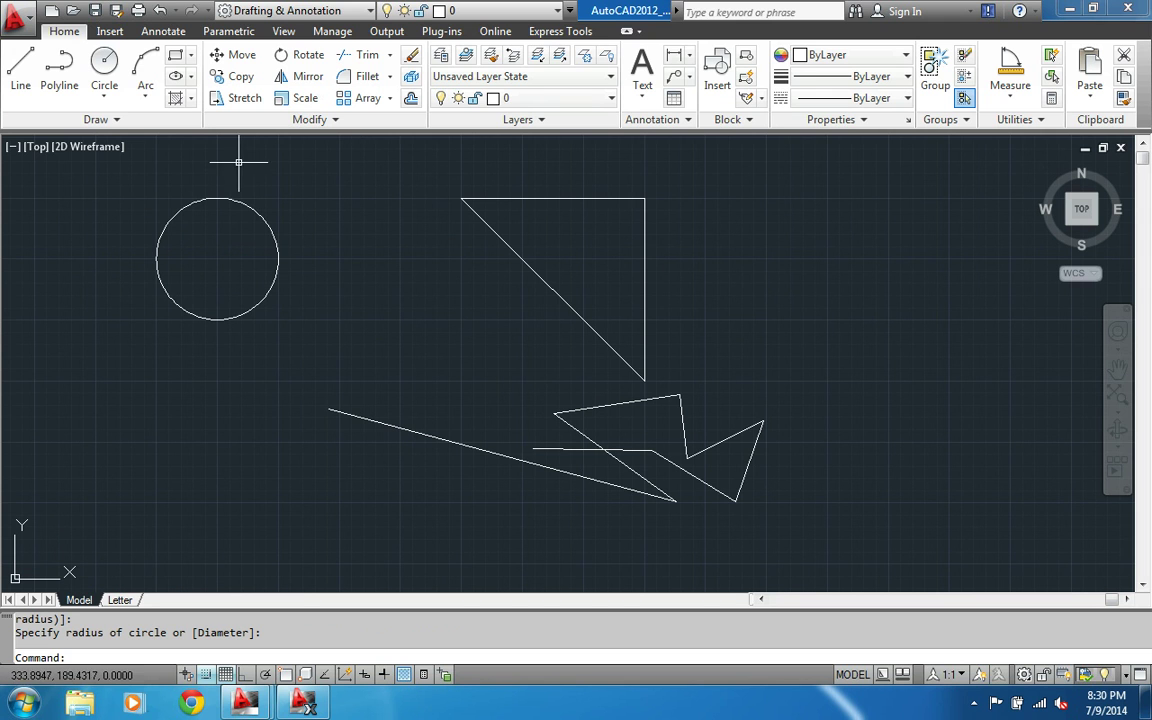
left_click(105, 97)
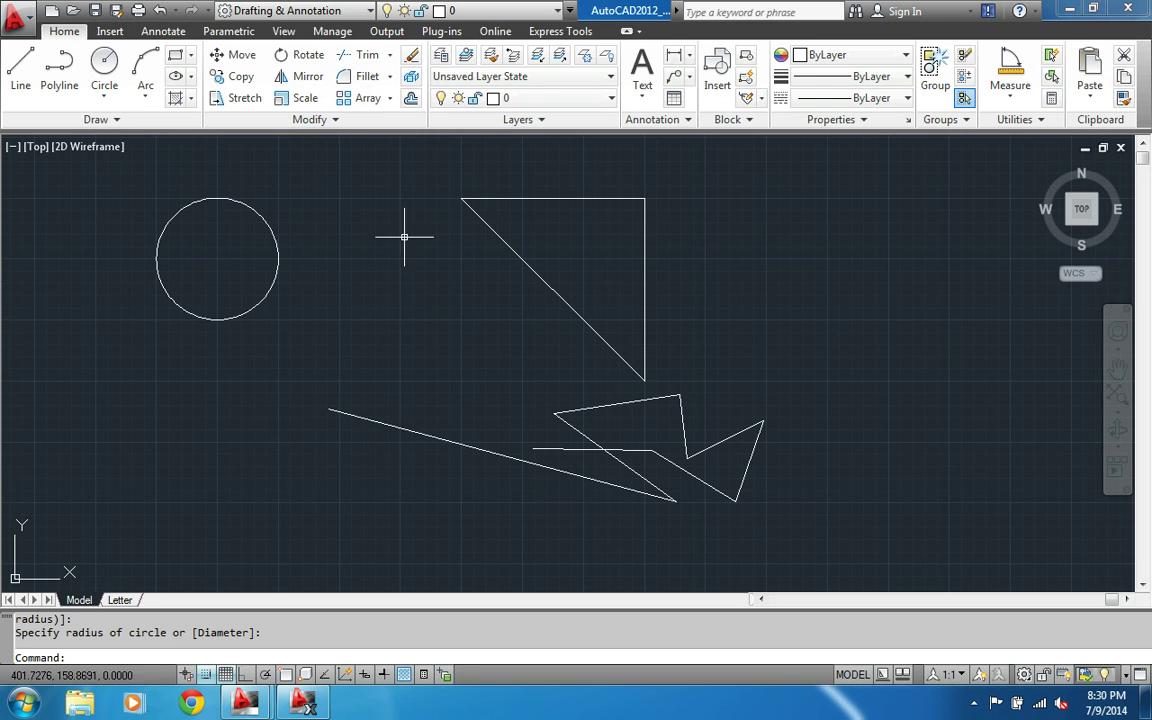
left_click(20, 70)
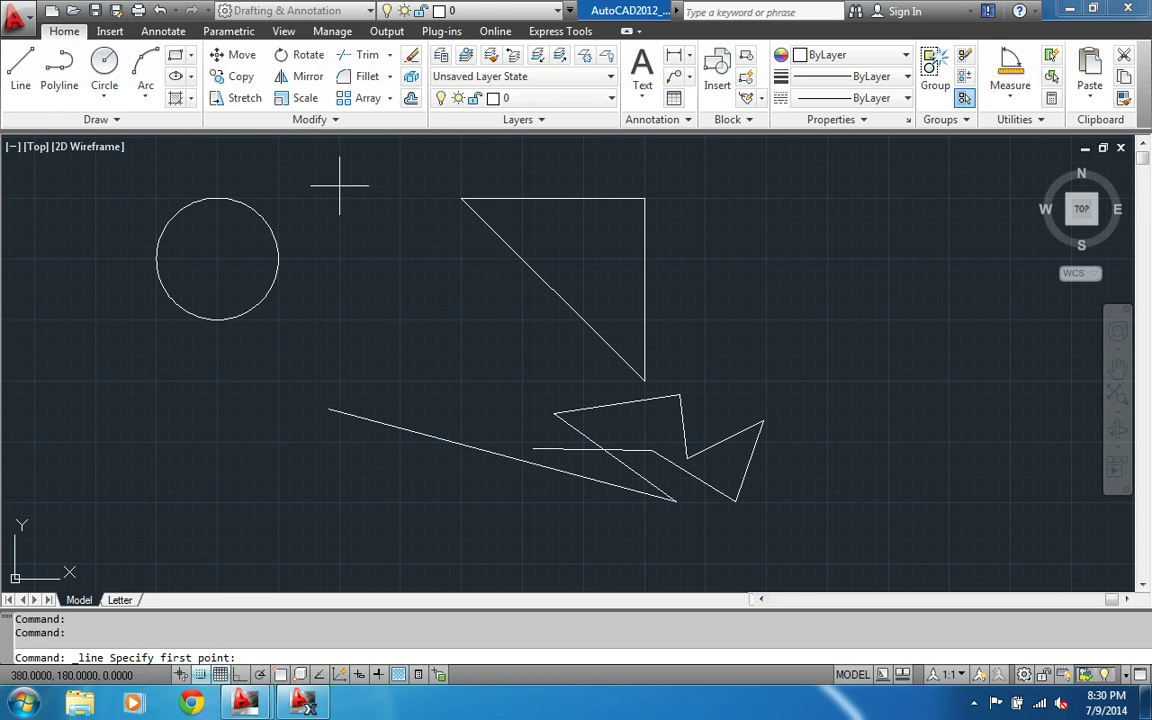
key("Escape")
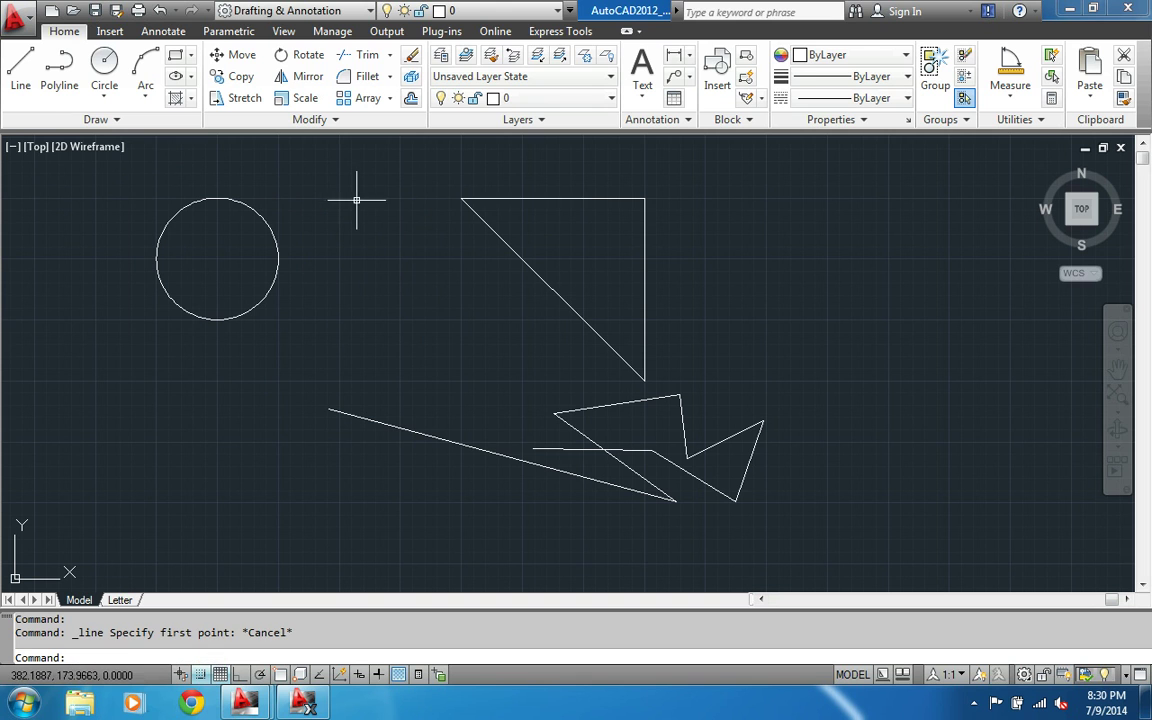
Join the triangle's three lines into one polyline with the JOIN command
left_click(484, 223)
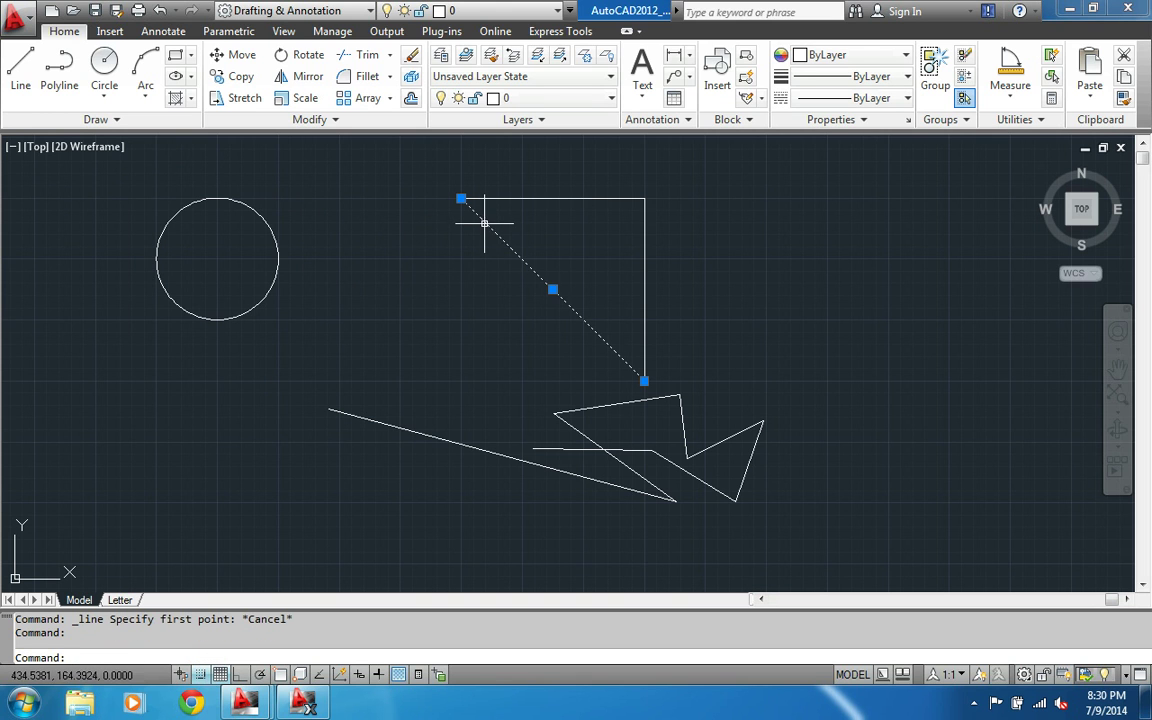
left_click(560, 198)
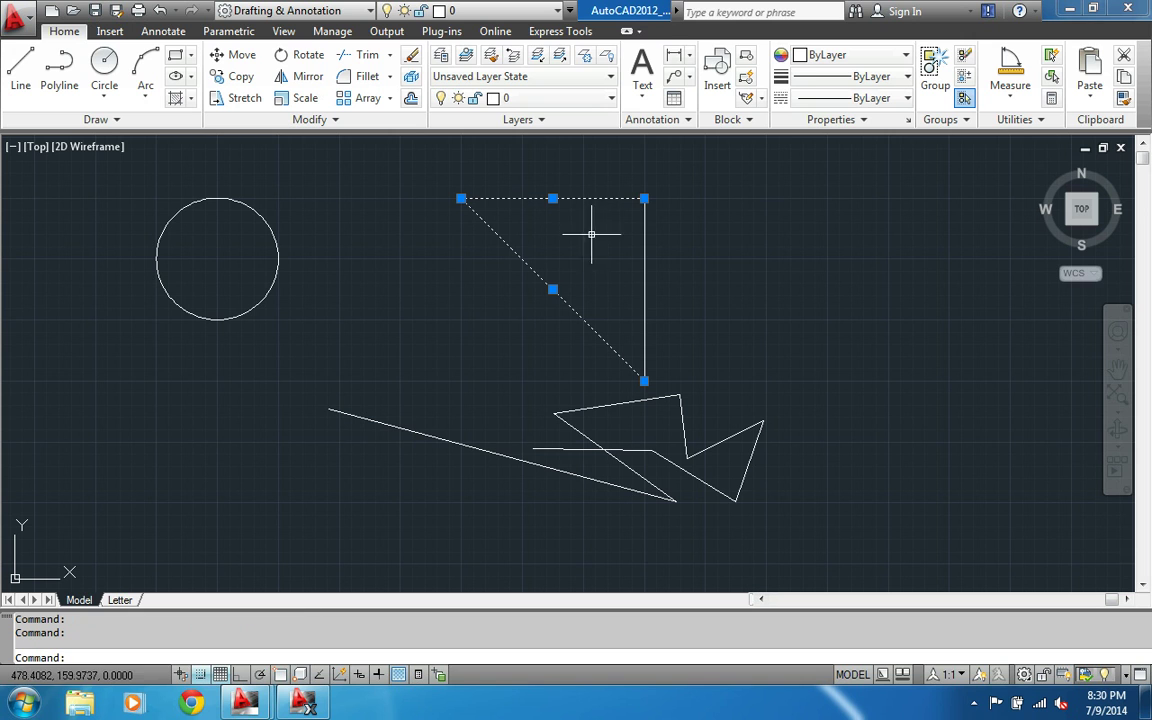
left_click(644, 257)
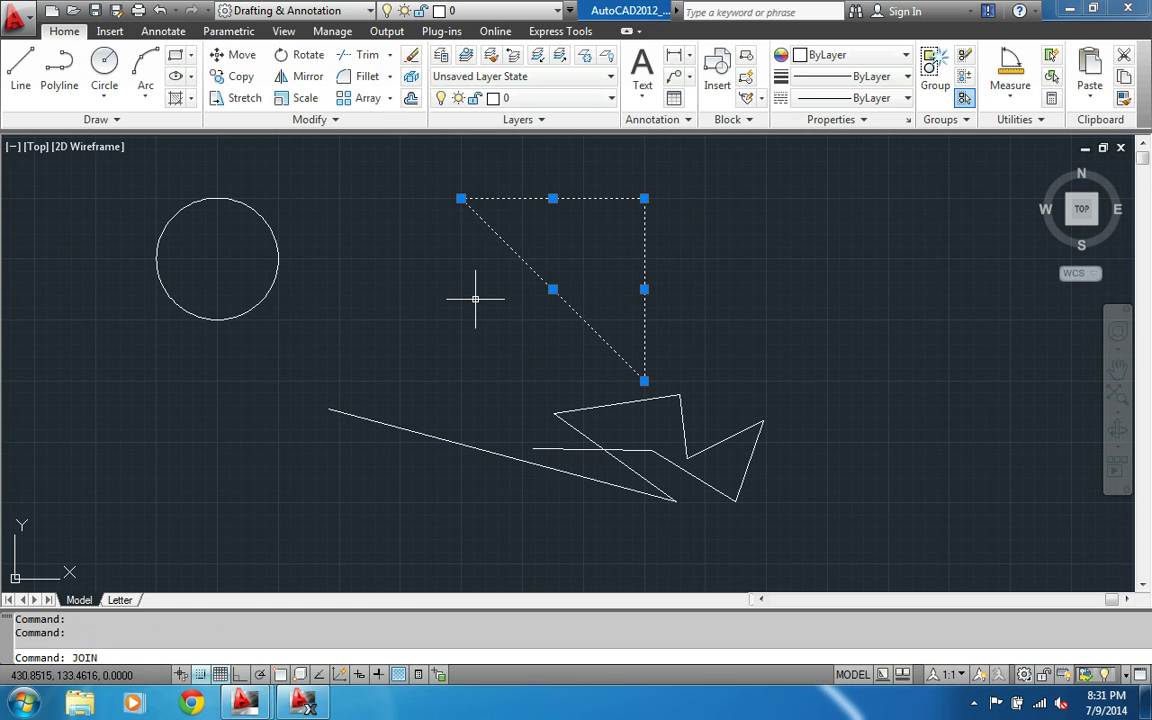
key("Return")
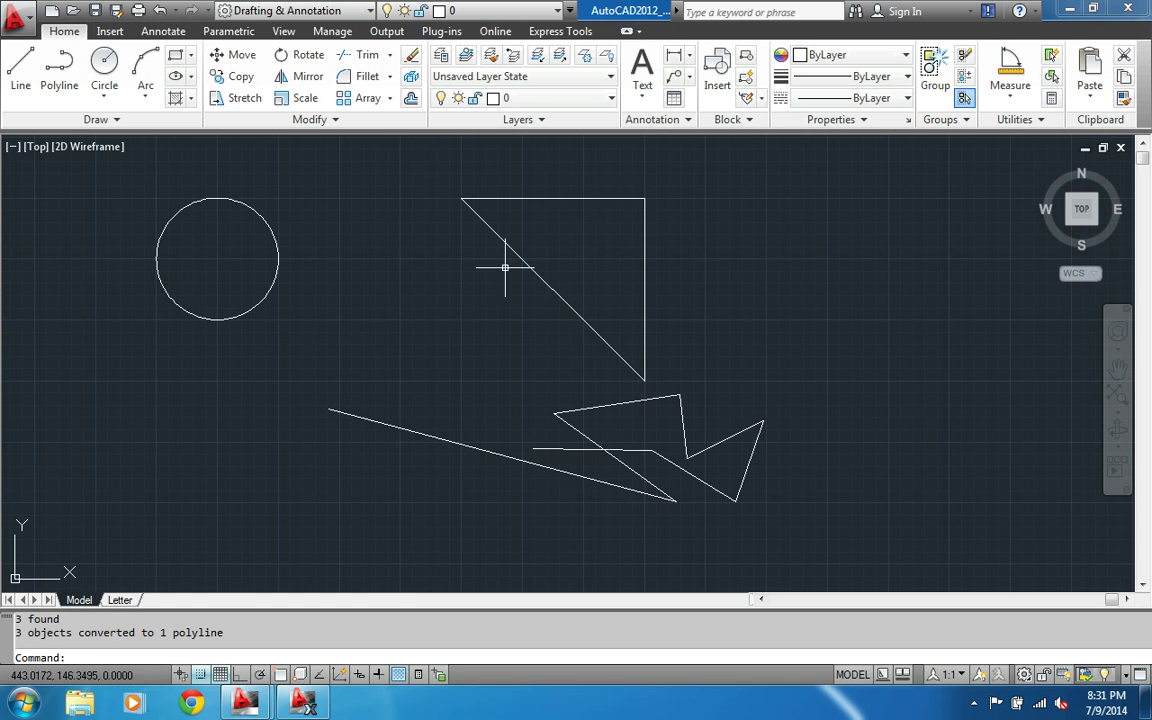
Stretch the joined triangle's west corner about 29 units at 31 degrees, and its lowest corner to a point directly below it
left_click(535, 258)
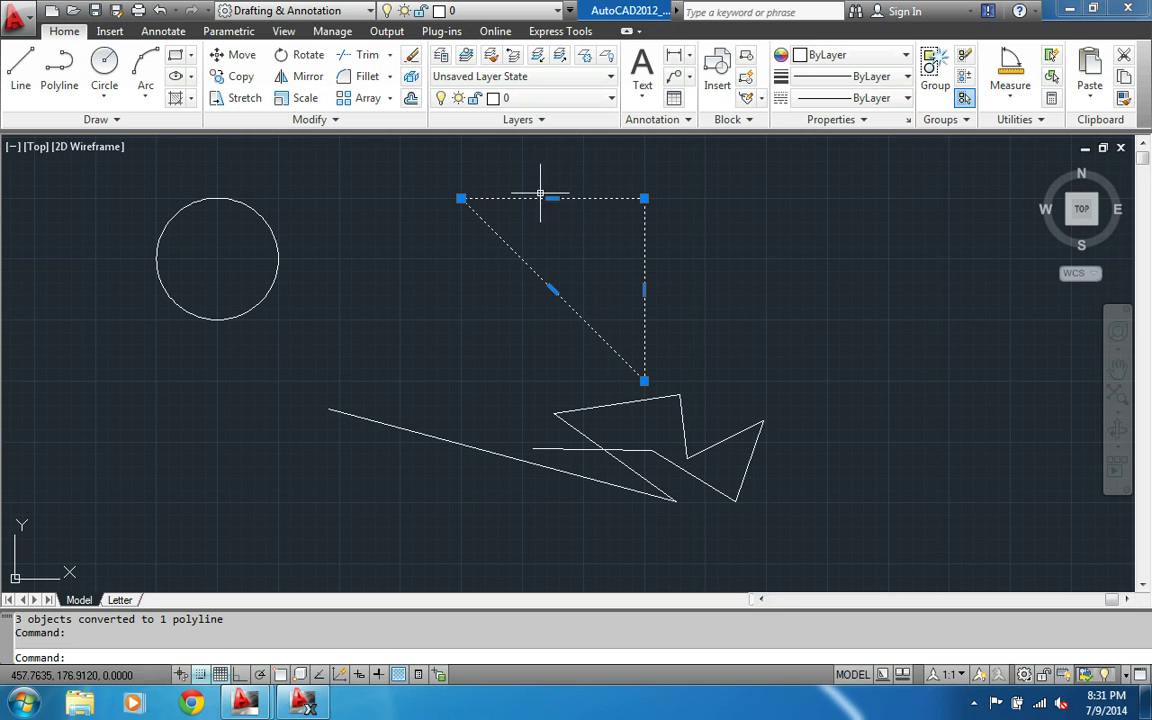
left_click(458, 197)
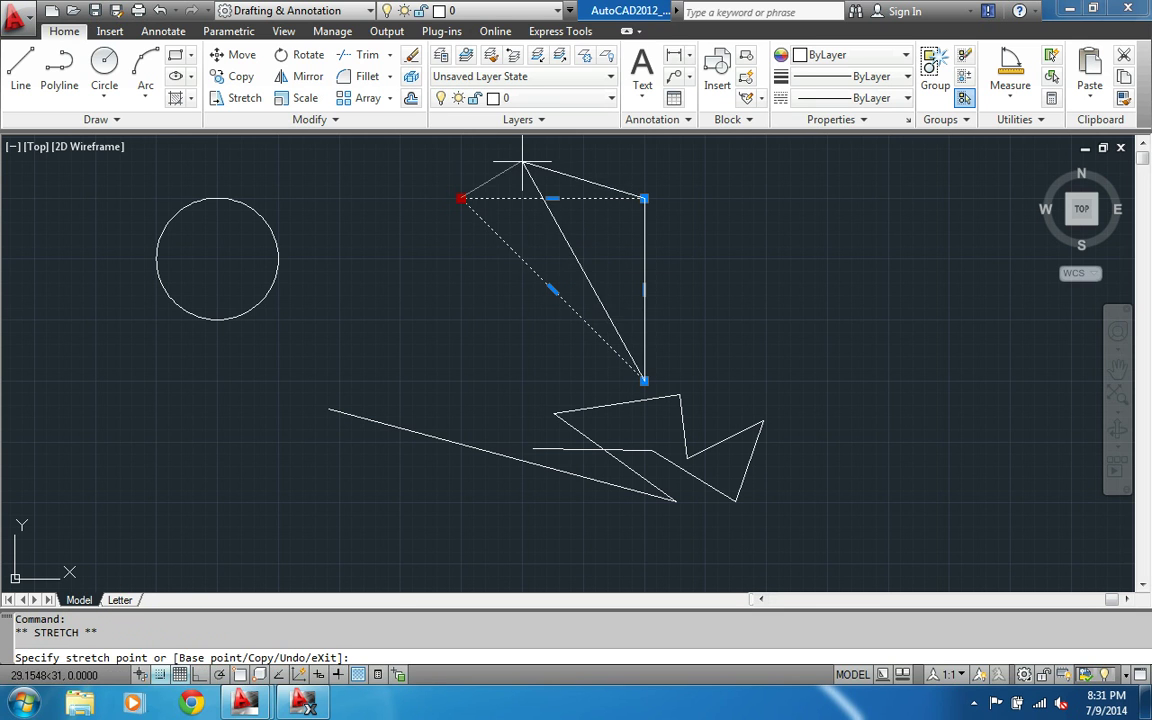
left_click(522, 160)
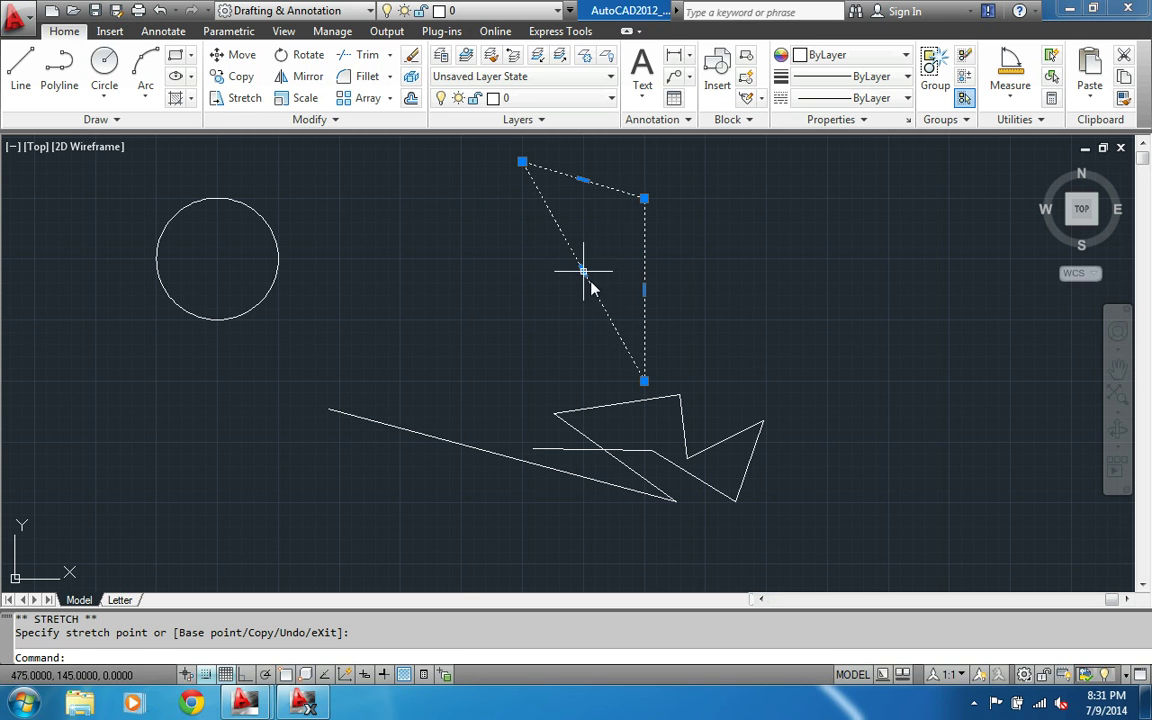
left_click(643, 380)
left_click(522, 320)
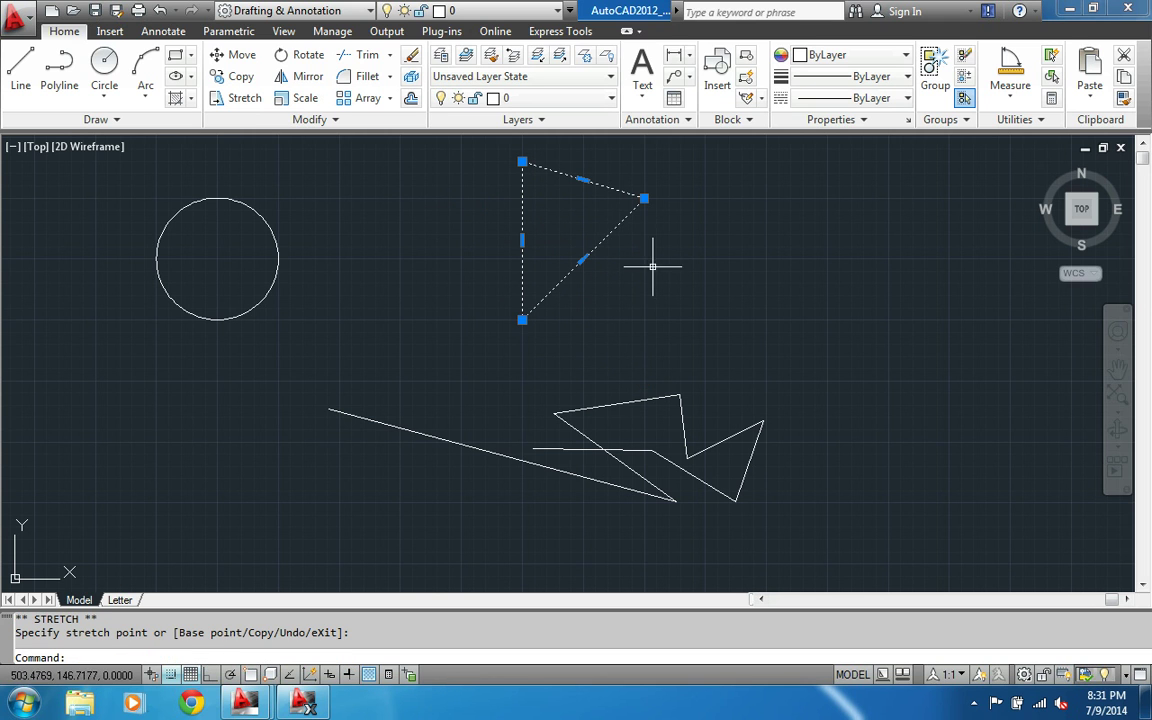
left_click(406, 210)
left_click(483, 268)
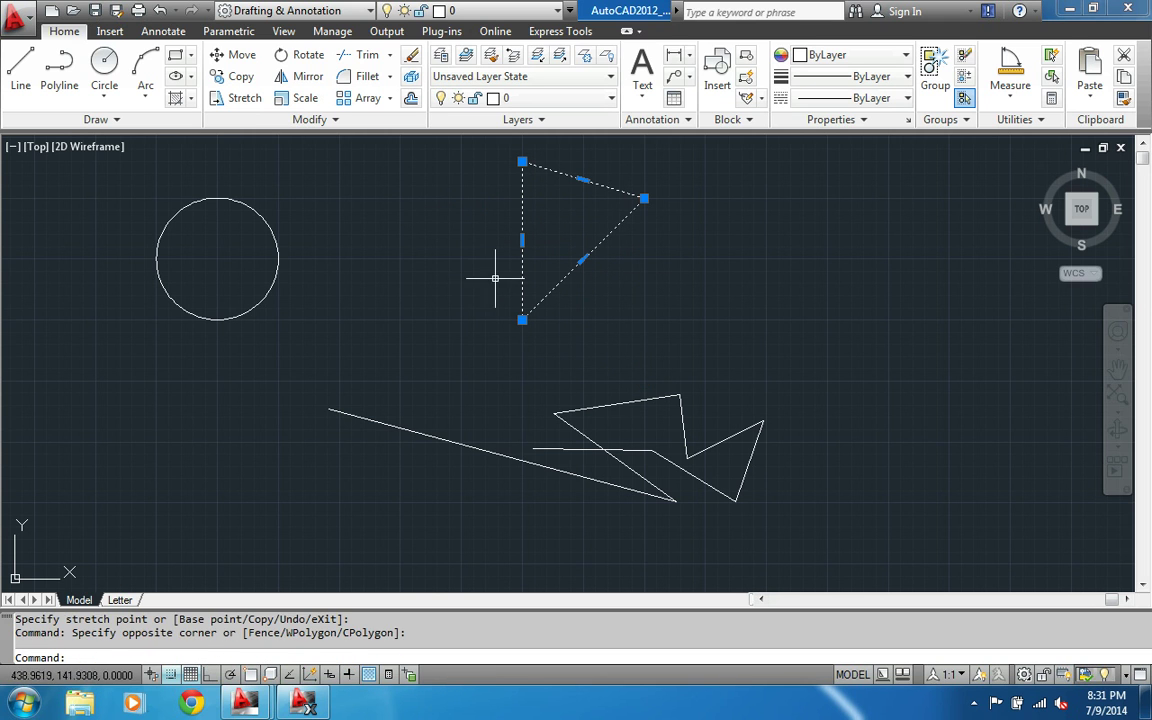
key("Escape")
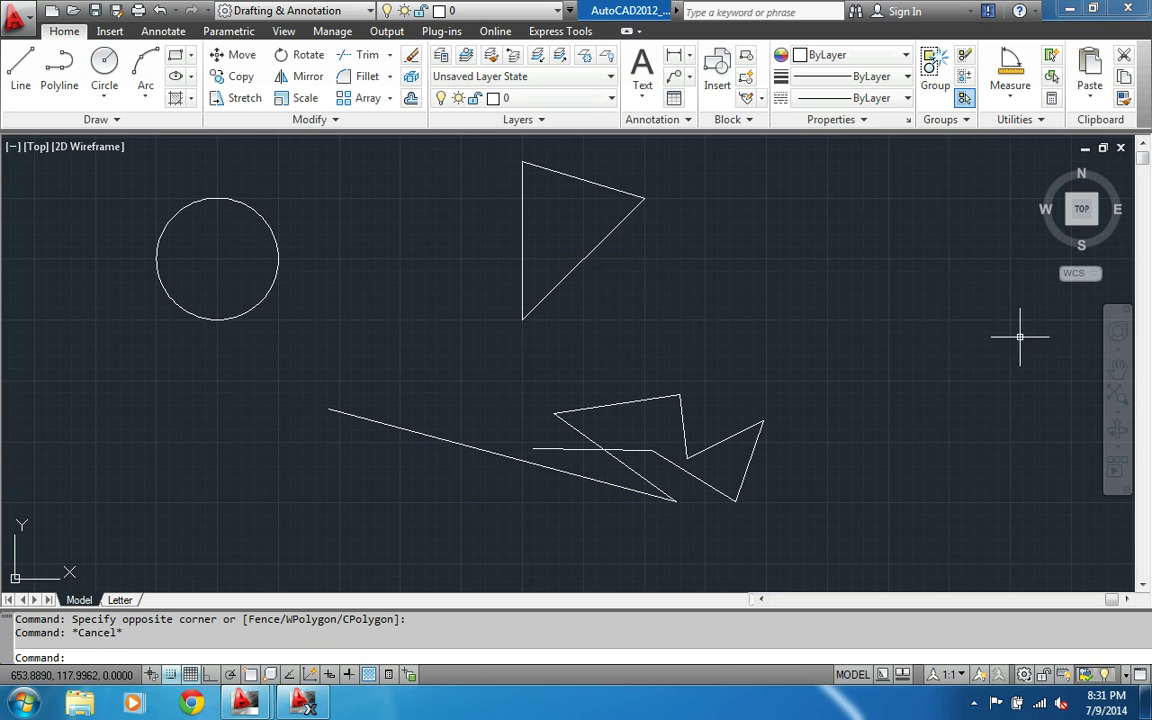
Draw a single diagonal line across the circle, extending beyond it on both sides
left_click(1110, 375)
left_click_drag(385, 262, 535, 300)
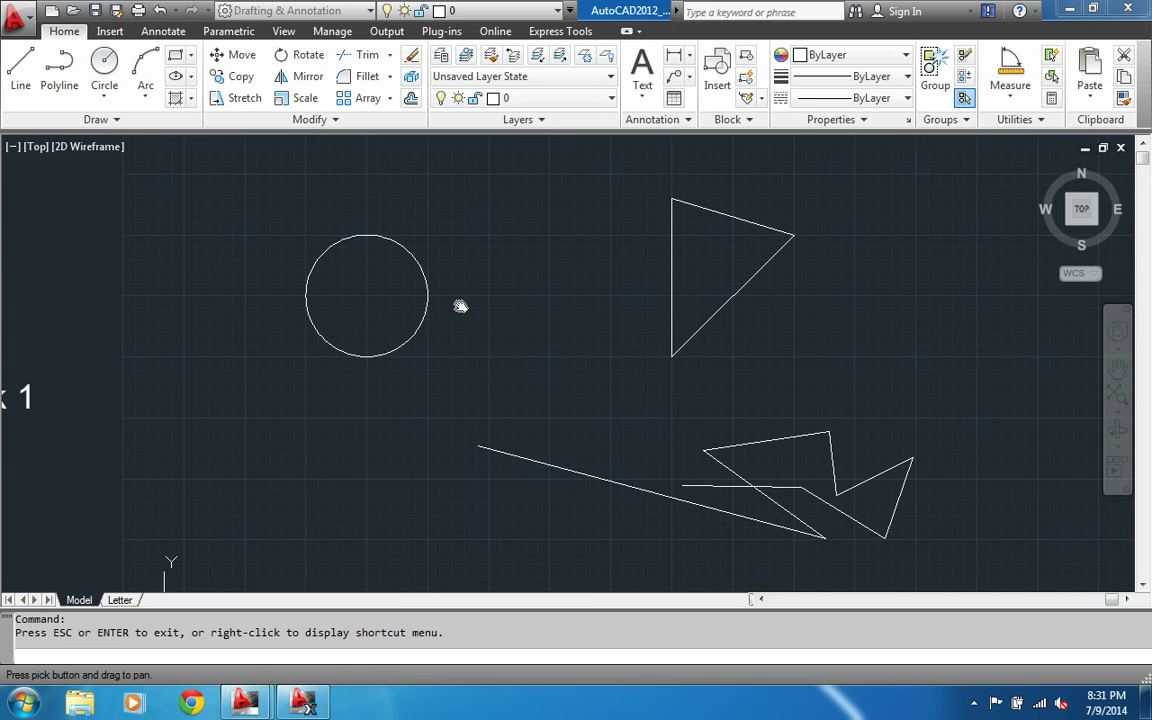
left_click(20, 68)
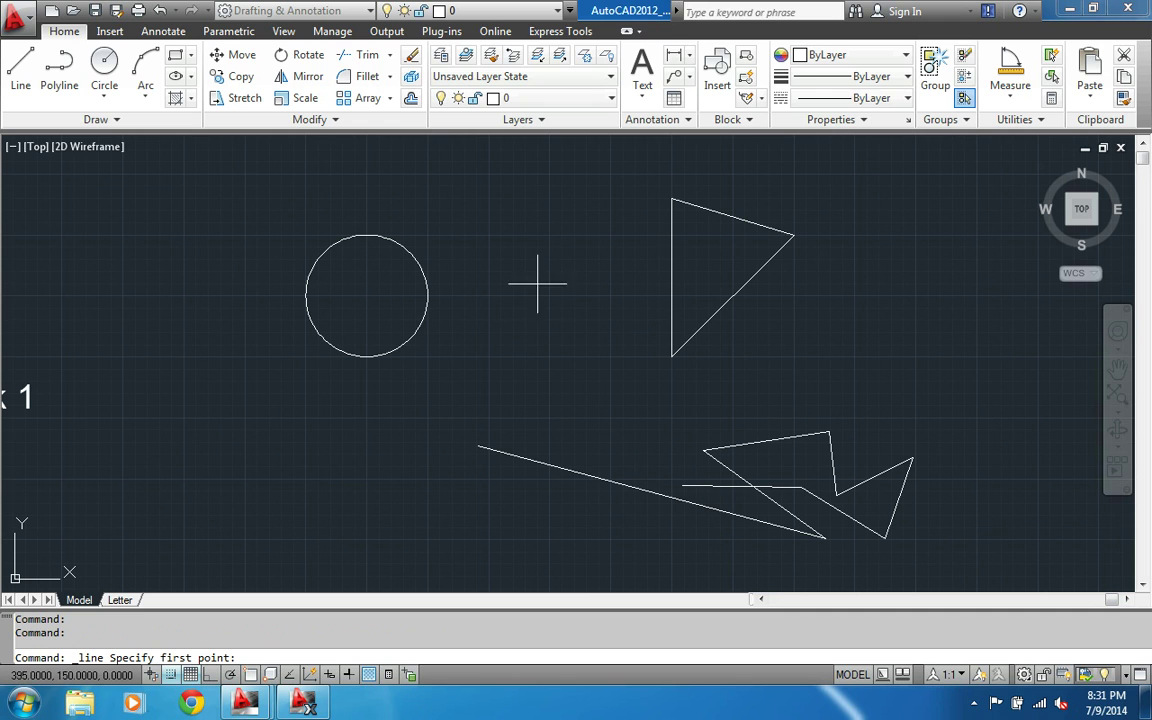
left_click(489, 236)
left_click(220, 355)
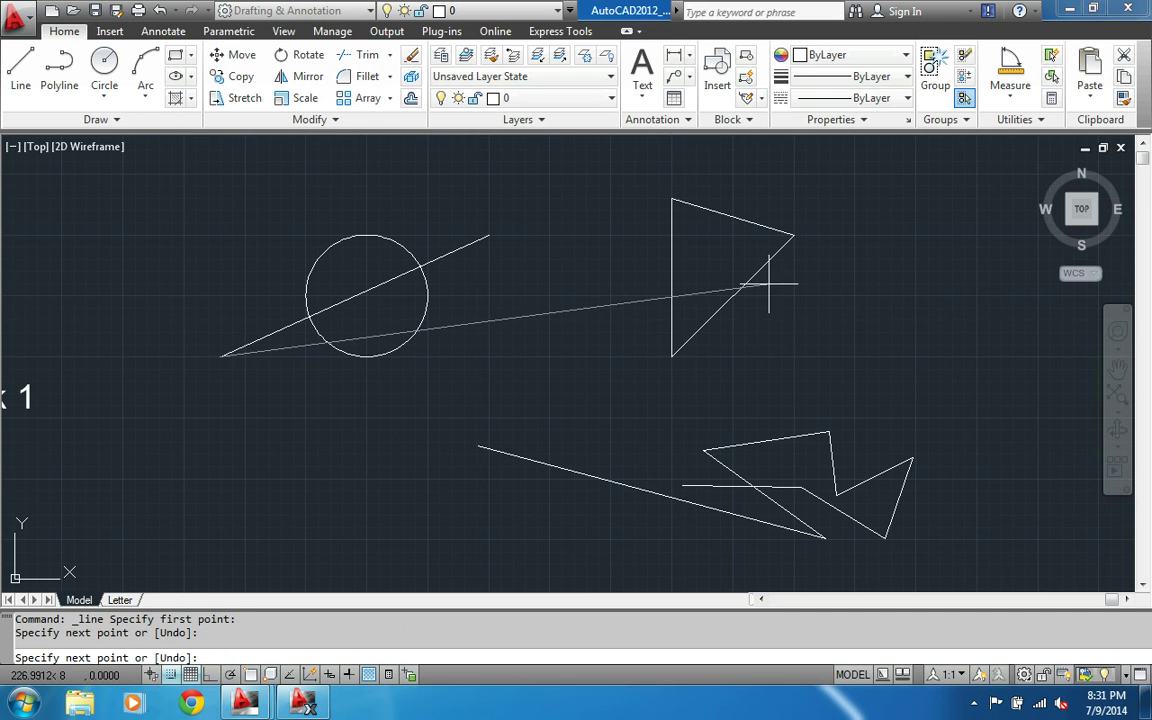
key("Escape")
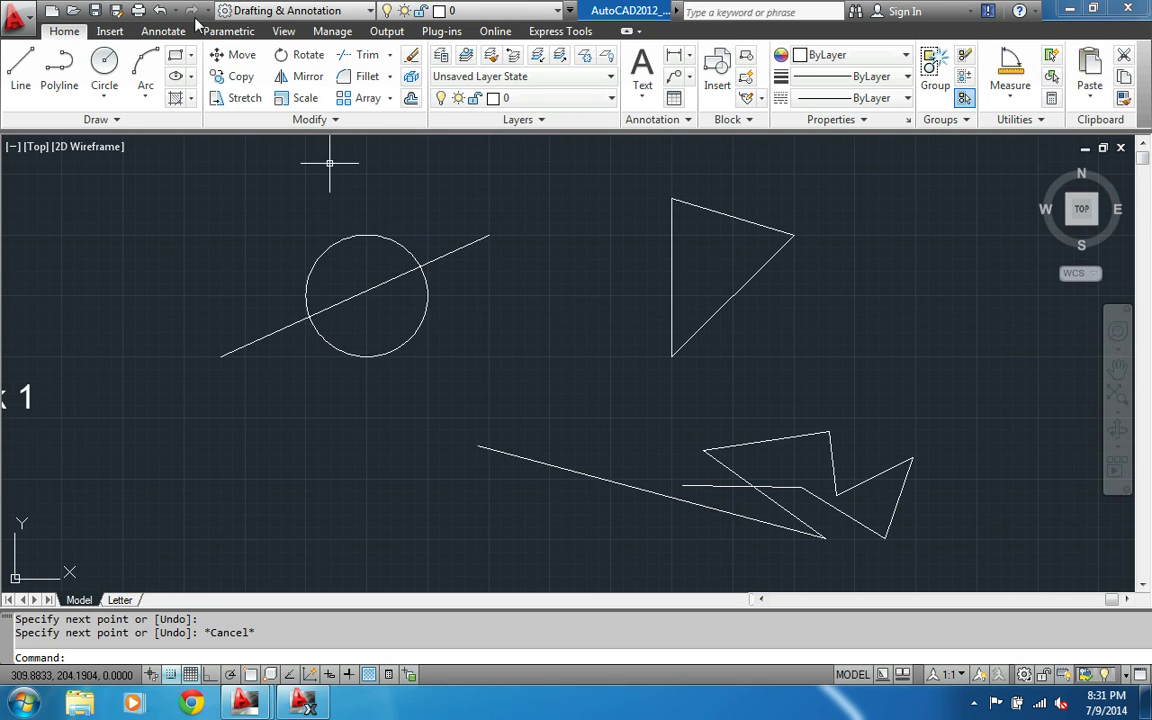
Trim away the part of the circle above the diagonal line, using that line as the cutting edge
left_click(365, 60)
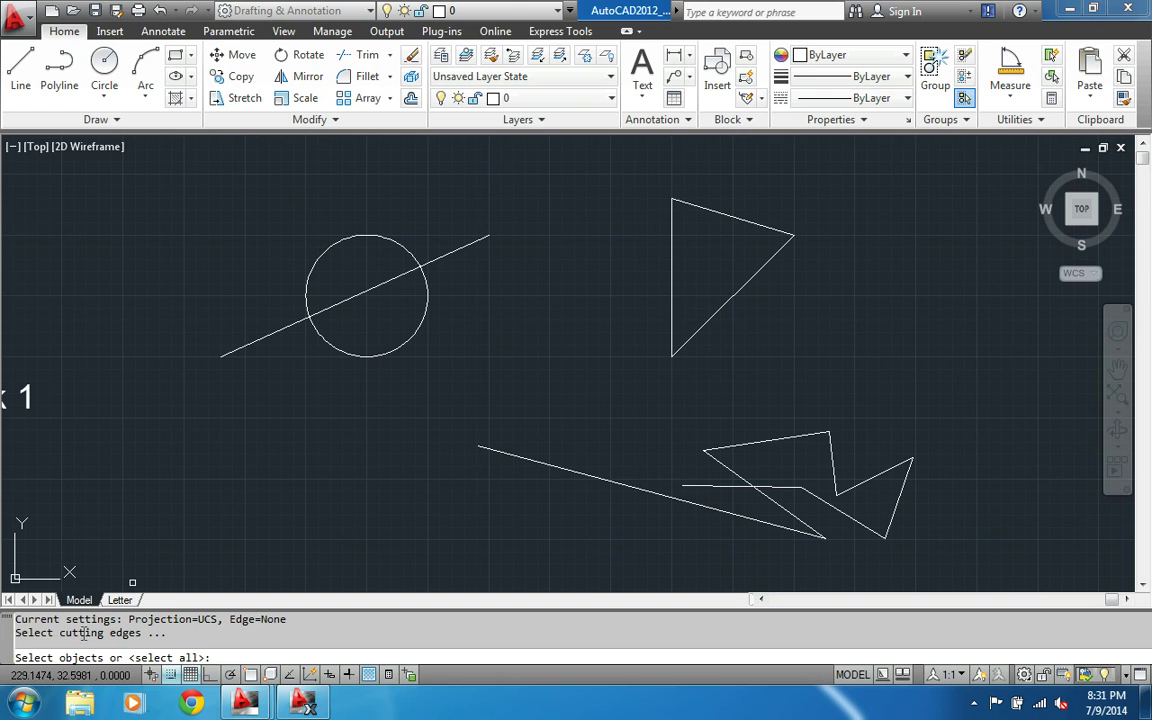
left_click_drag(15, 633, 141, 633)
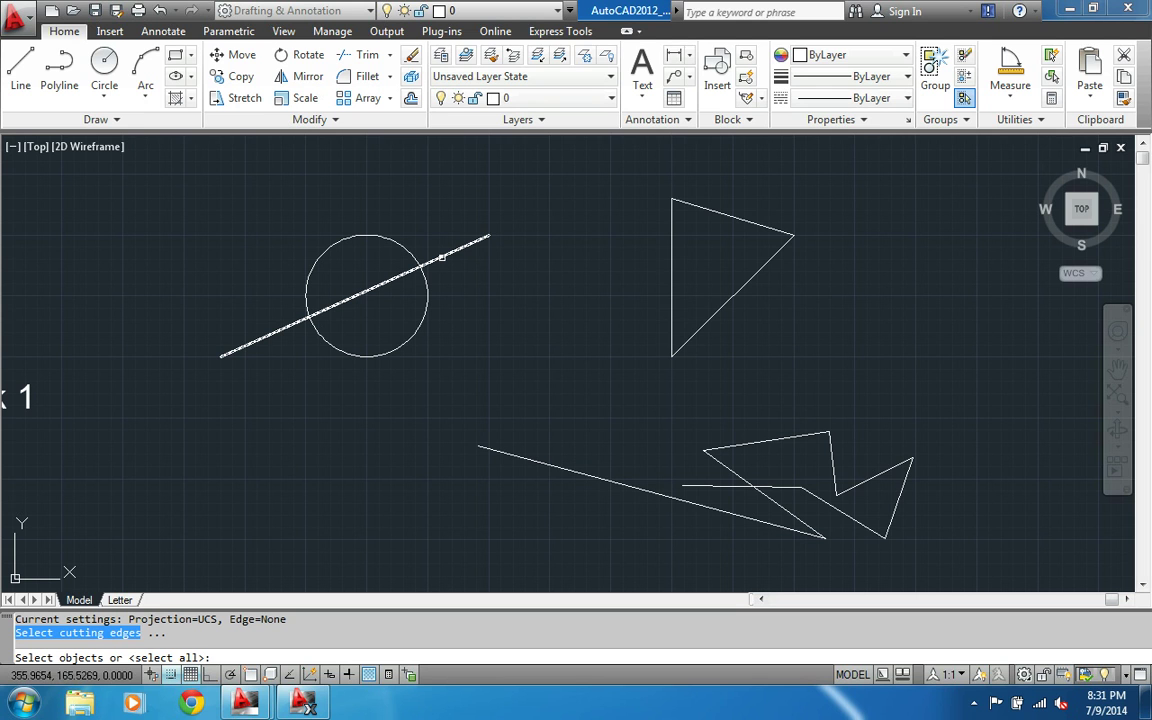
left_click(441, 258)
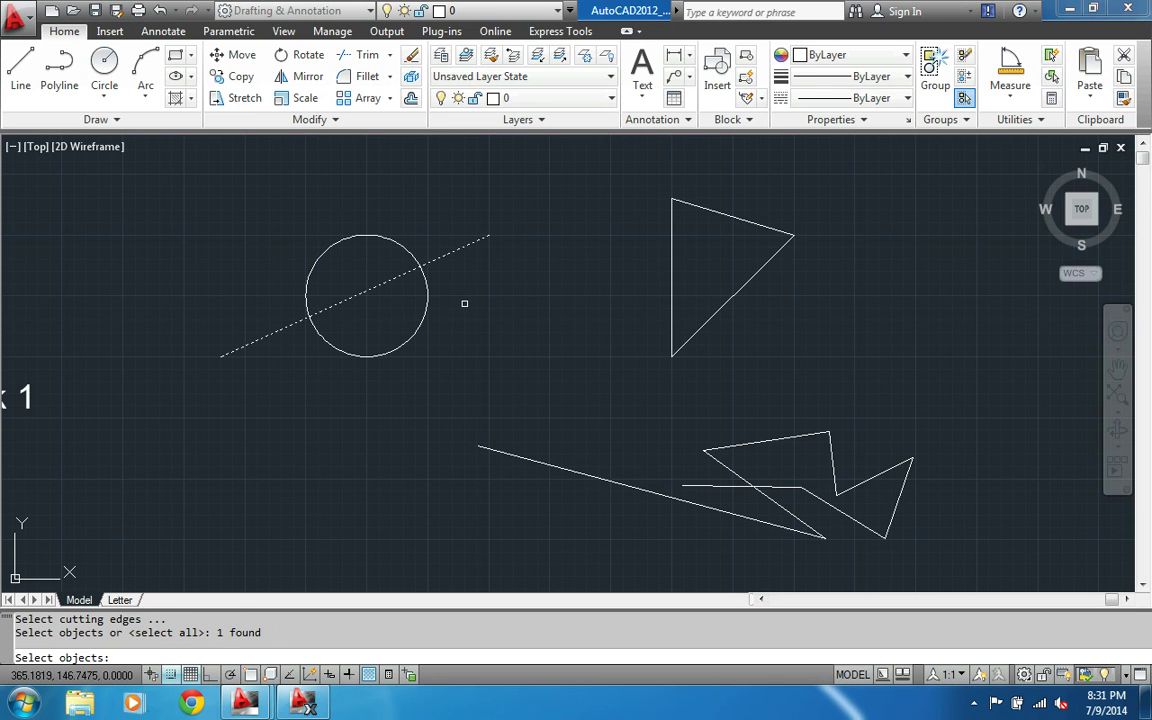
key("Return")
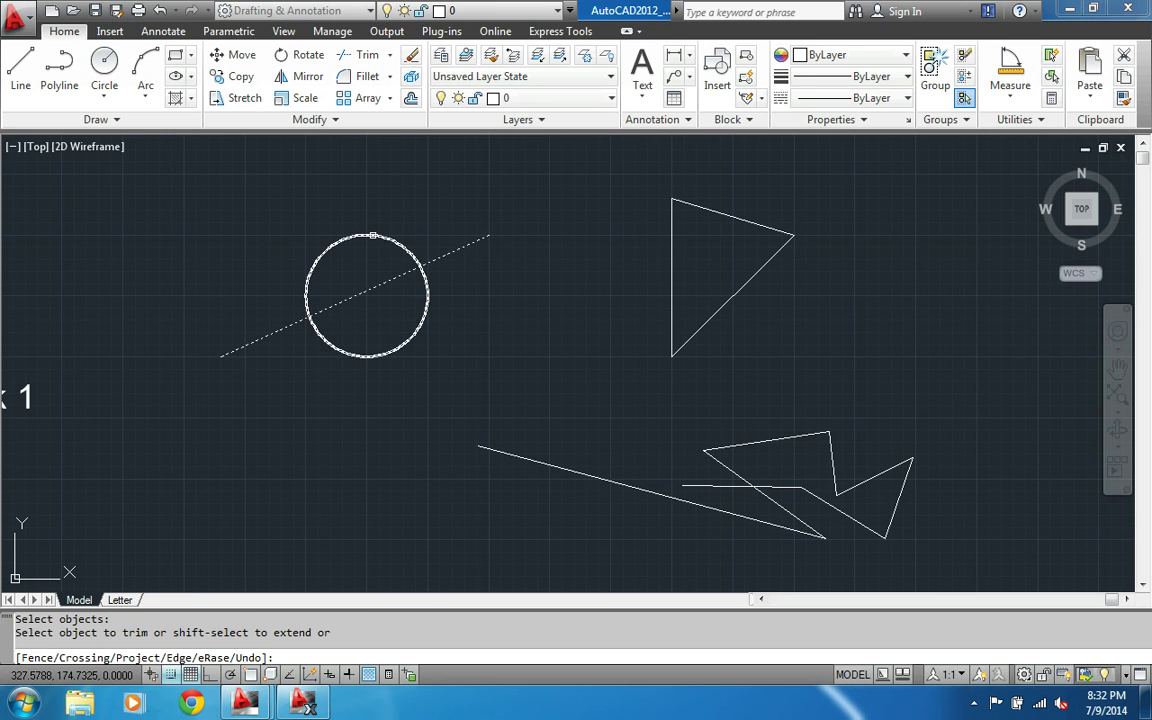
left_click(372, 235)
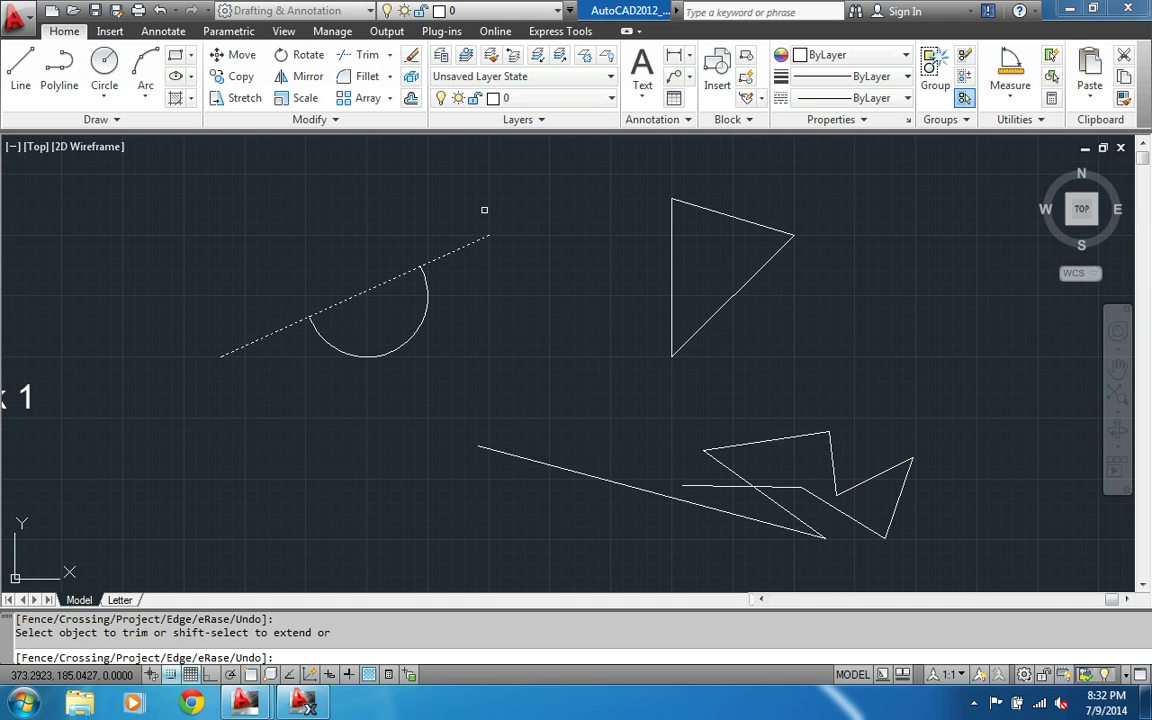
key("Return")
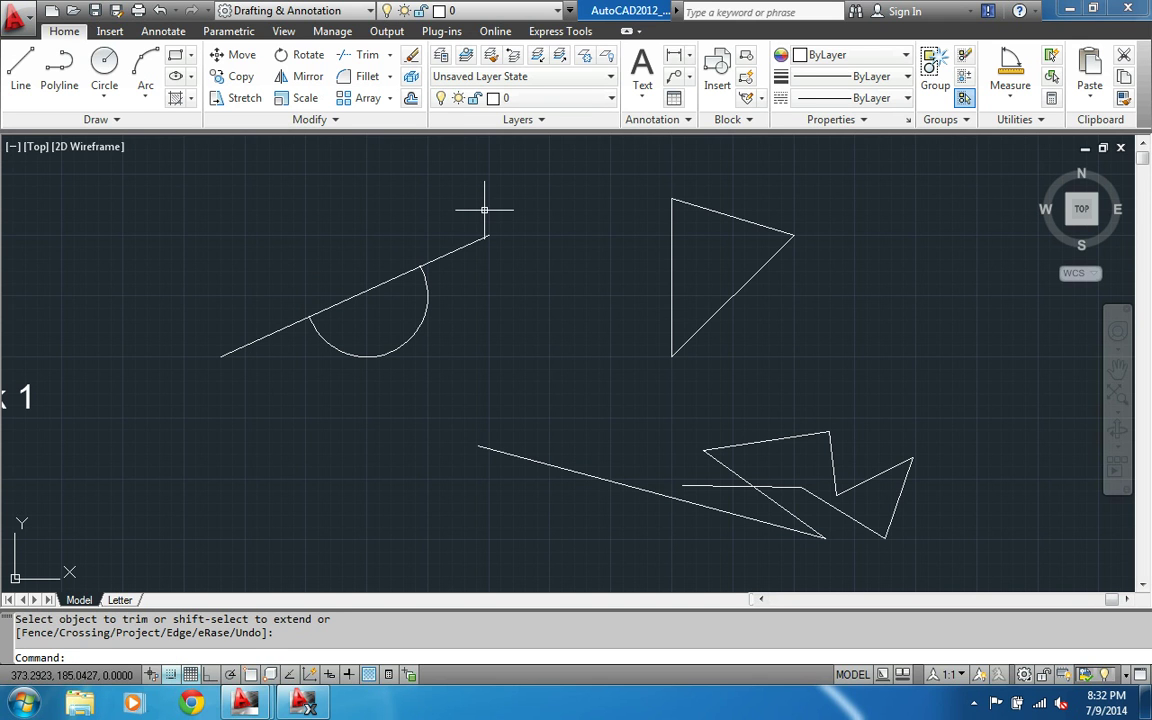
Bring the whole Homework 1 drawing into view and examine its shape and dimensions
left_click(1117, 370)
left_click_drag(766, 373, 812, 368)
left_click_drag(606, 361, 726, 333)
mouse_move(610, 362)
left_mouse_down()
mouse_move(825, 309)
mouse_move(625, 324)
left_mouse_up()
scroll(628, 325, "down", 1)
left_click_drag(689, 393, 671, 342)
scroll(671, 342, "down", 2)
key("Escape")
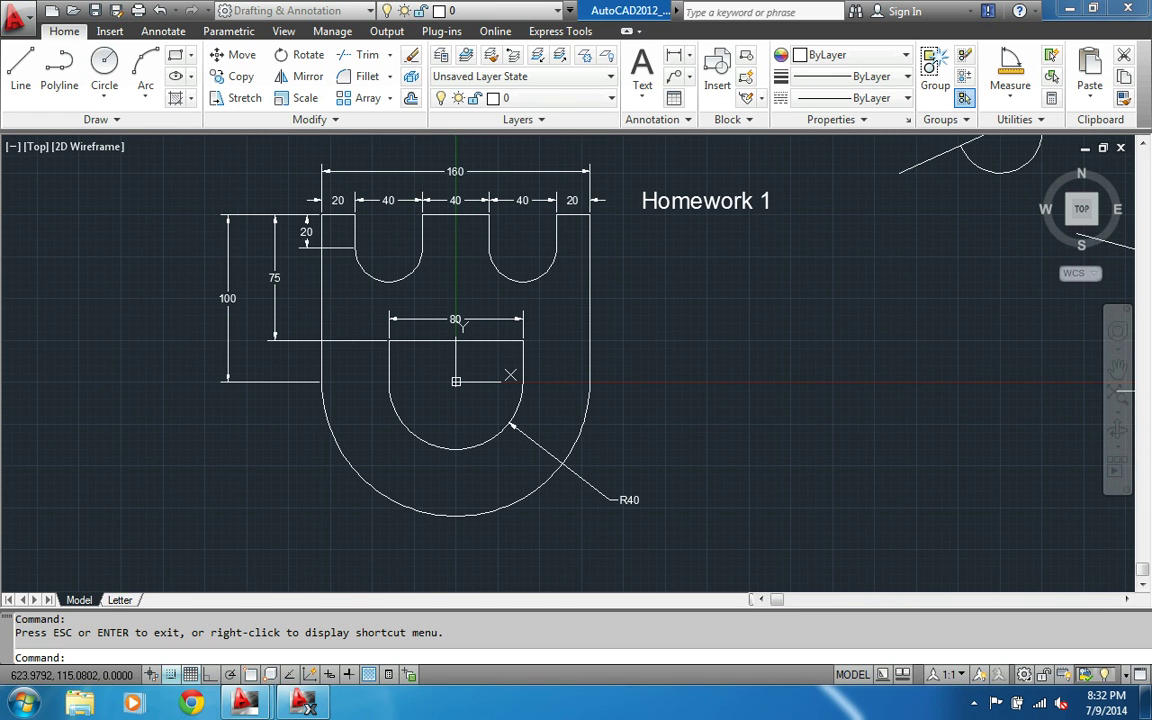
left_click(1118, 370)
left_click_drag(841, 372, 841, 386)
left_click_drag(744, 383, 770, 383)
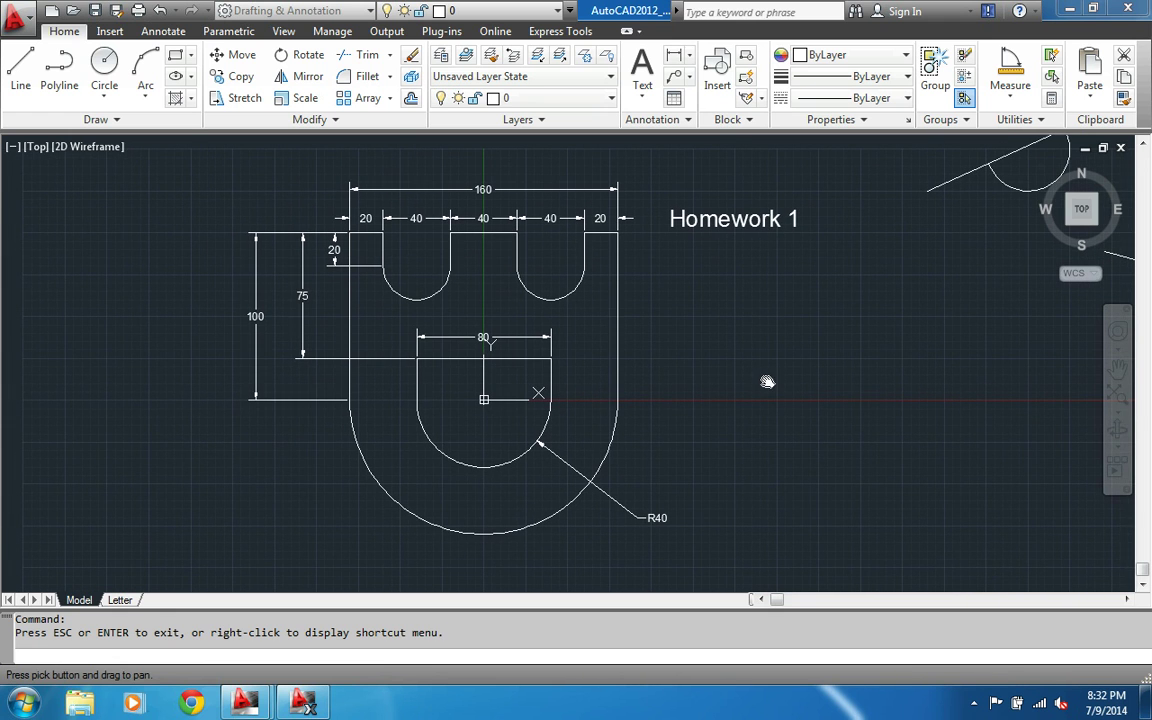
key("Escape")
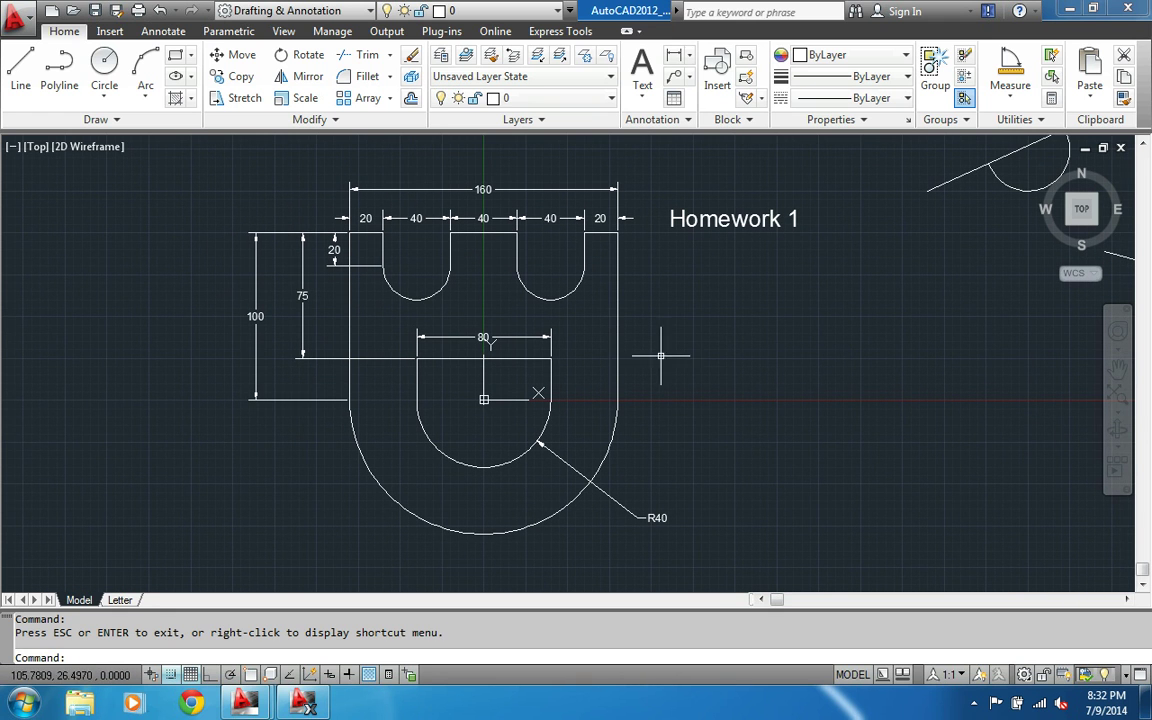